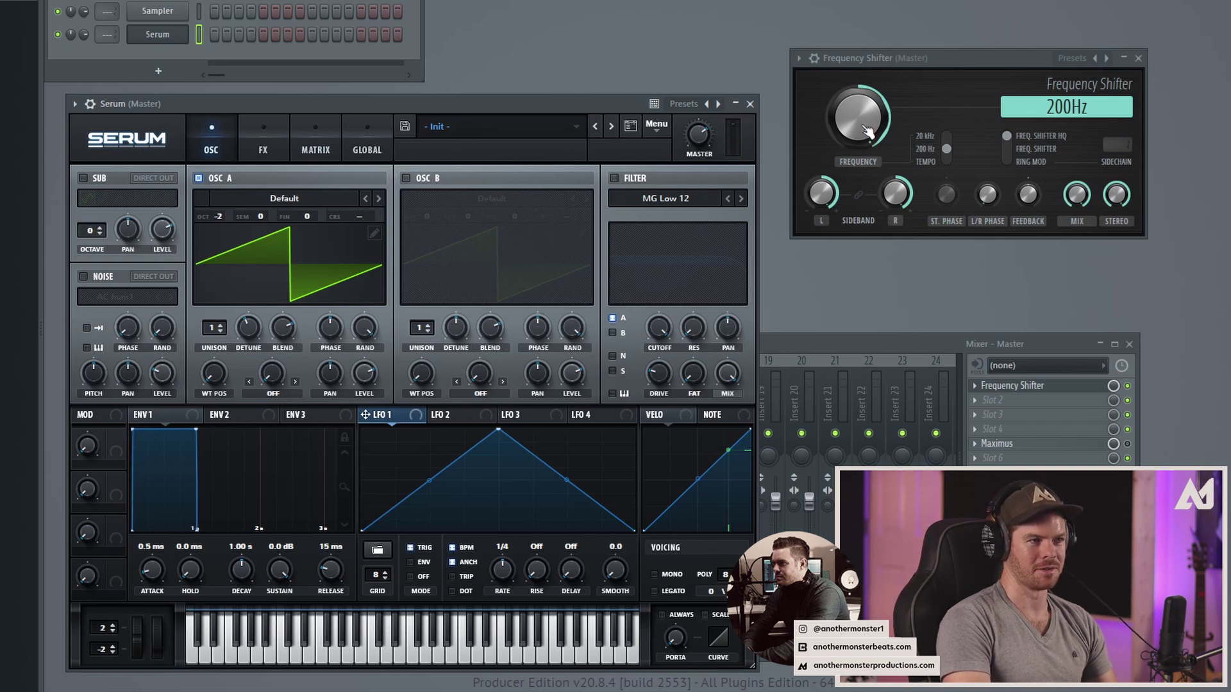
Lower the Frequency Shifter's frequency to 1.91 Hz
left_click_drag(866, 122, 867, 144)
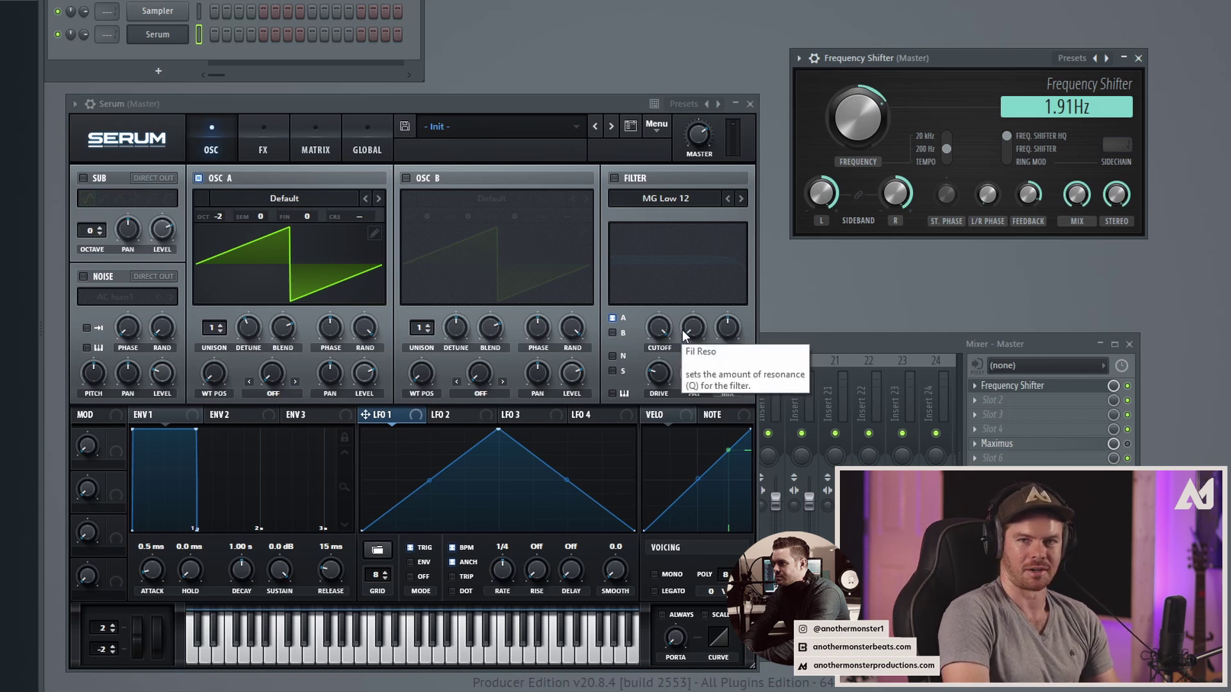
Enable Serum's MG Low 12 filter and lower its cutoff to darken the sawtooth sound
left_click(614, 179)
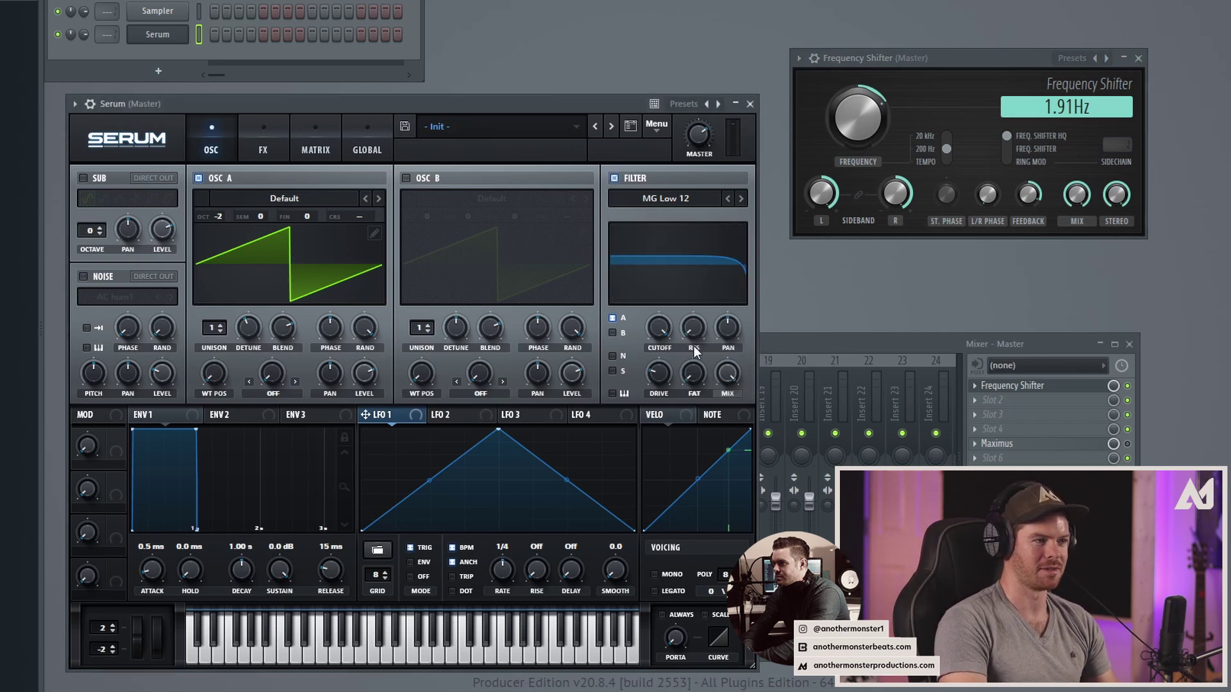
scroll(664, 334, "down", 3)
scroll(666, 330, "down", 2)
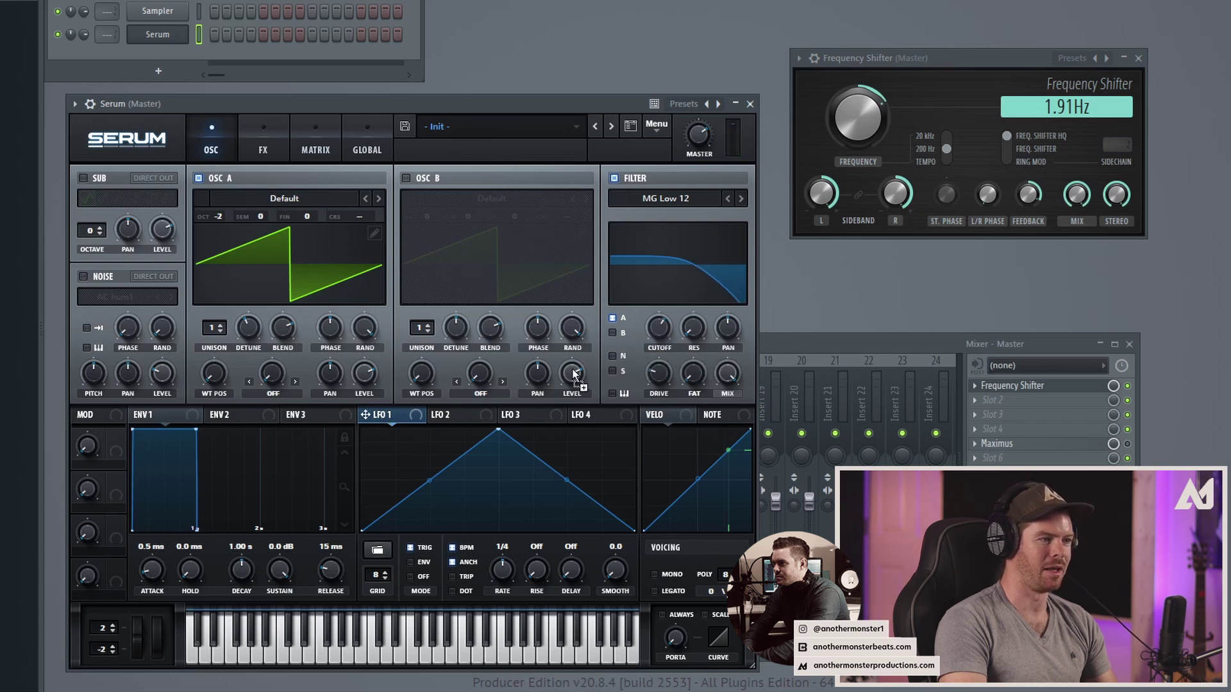
Modulate the filter cutoff with LFO 1, and adjust the base cutoff and modulation depth
right_click(658, 338)
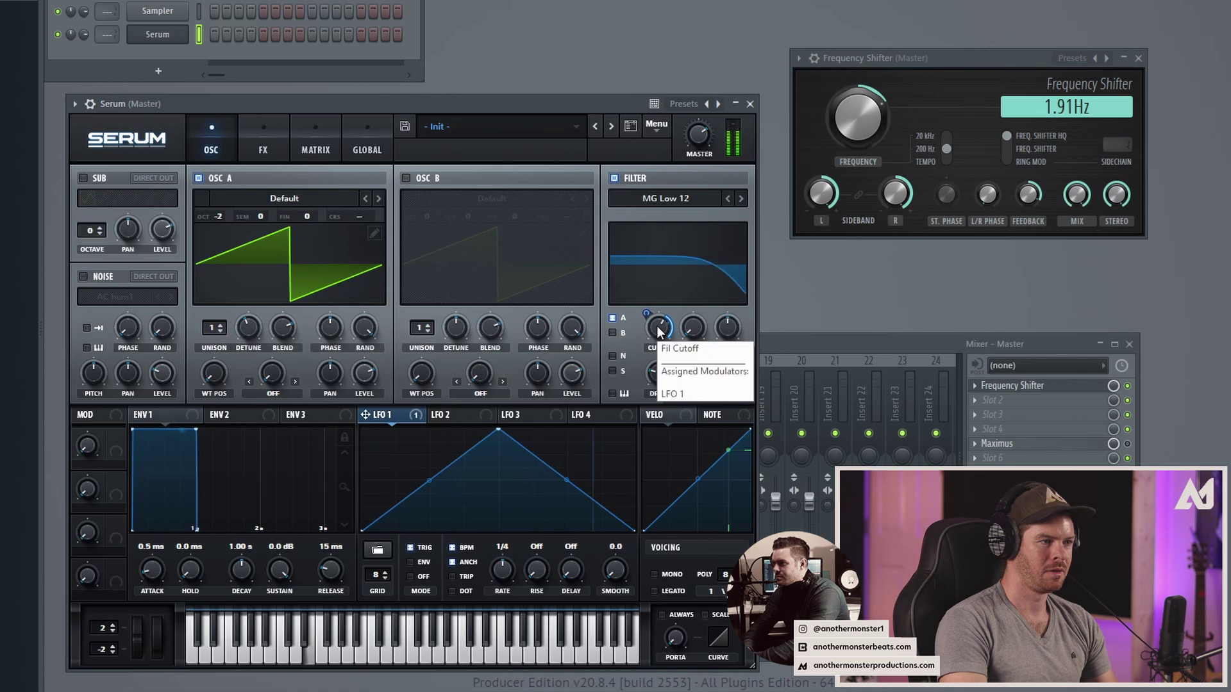
left_click(654, 317)
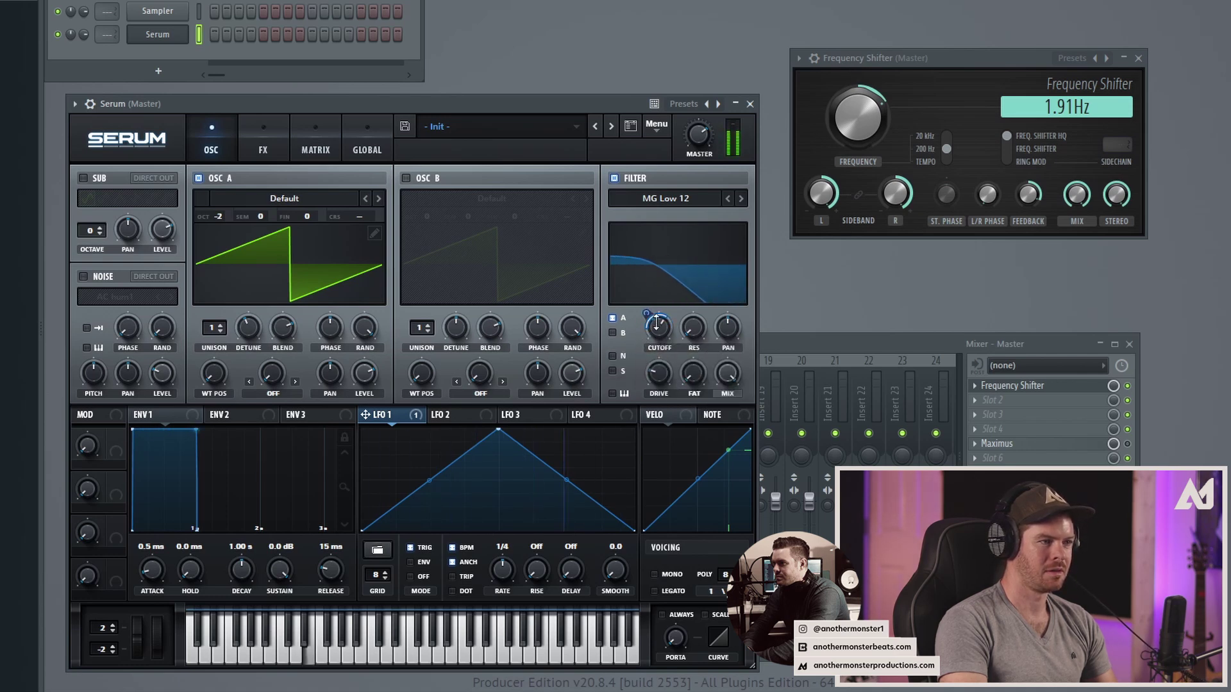
mouse_move(661, 330)
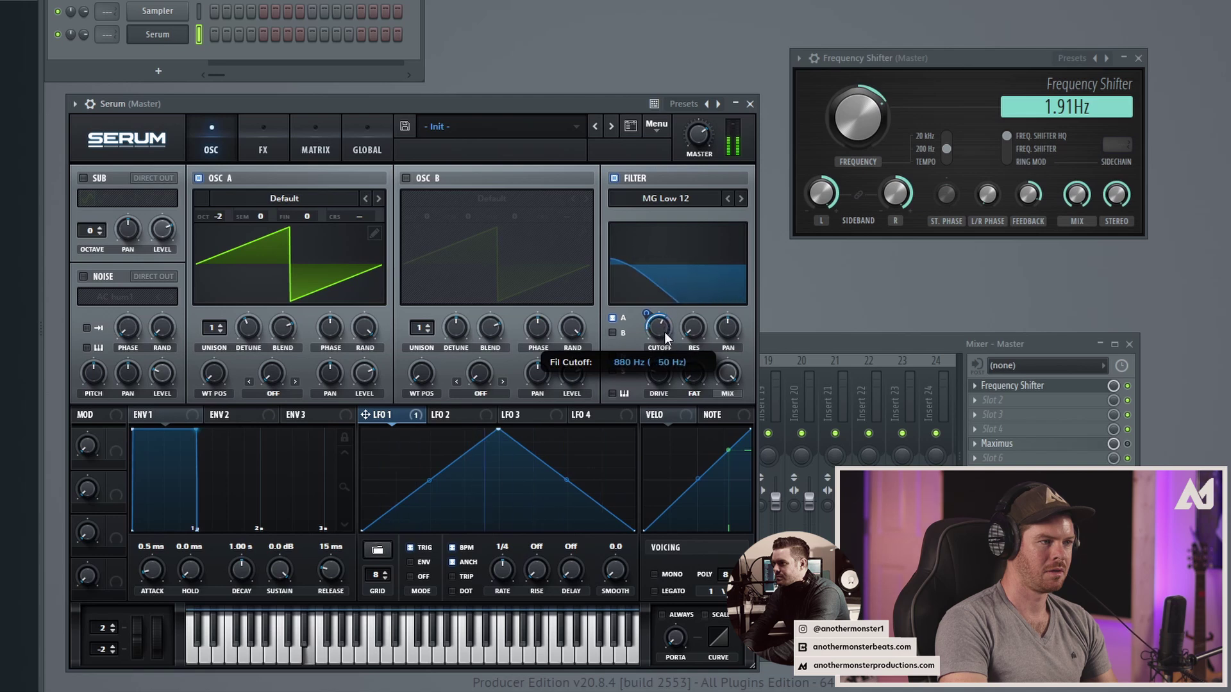
left_click_drag(664, 336, 646, 314)
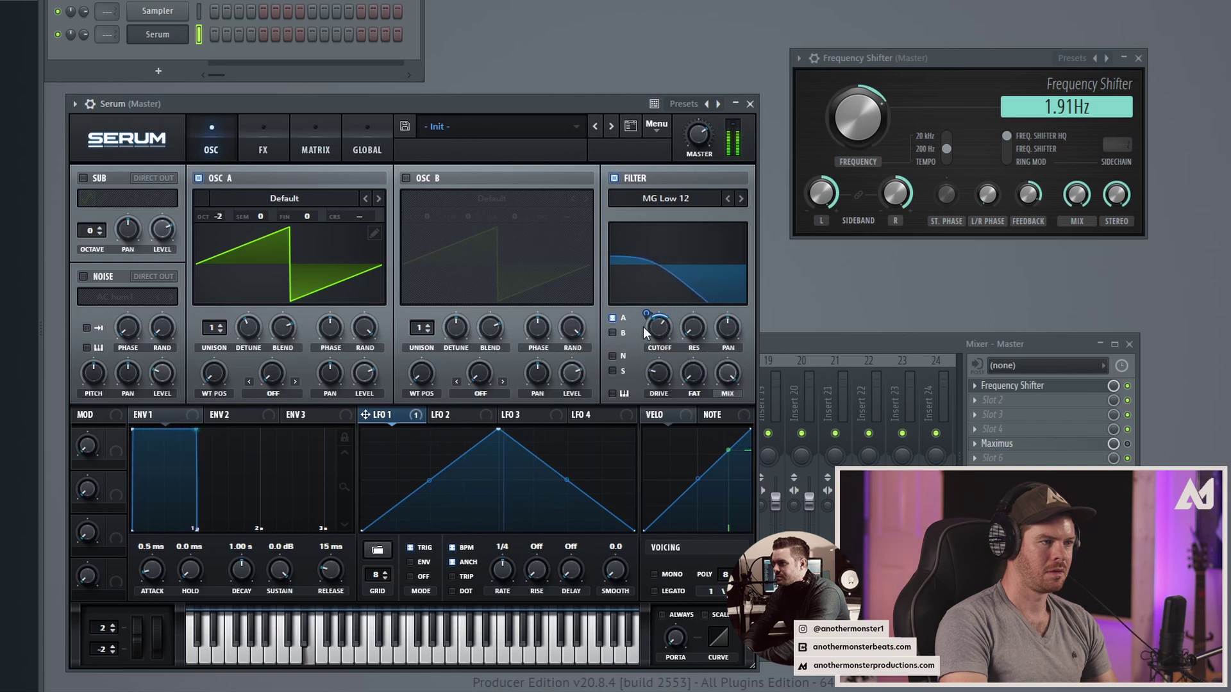
left_click_drag(207, 332, 216, 355)
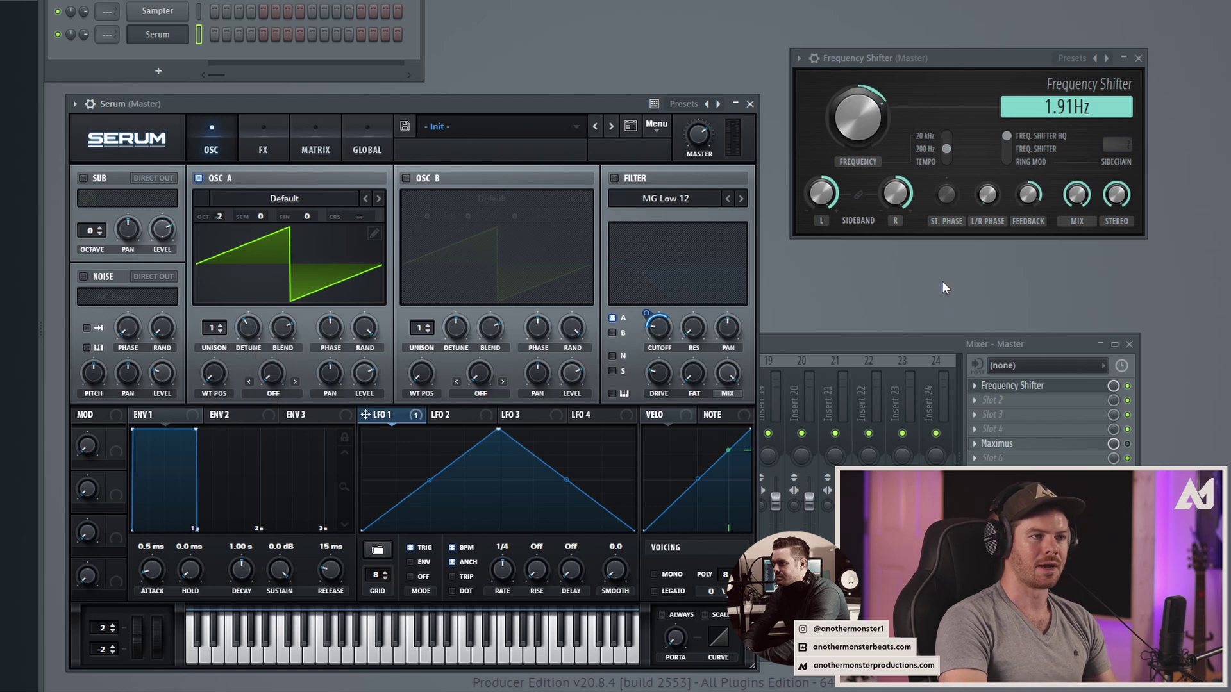
Try a fully raised L/R phase on the Frequency Shifter and return it to its default
left_click_drag(987, 204, 987, 199)
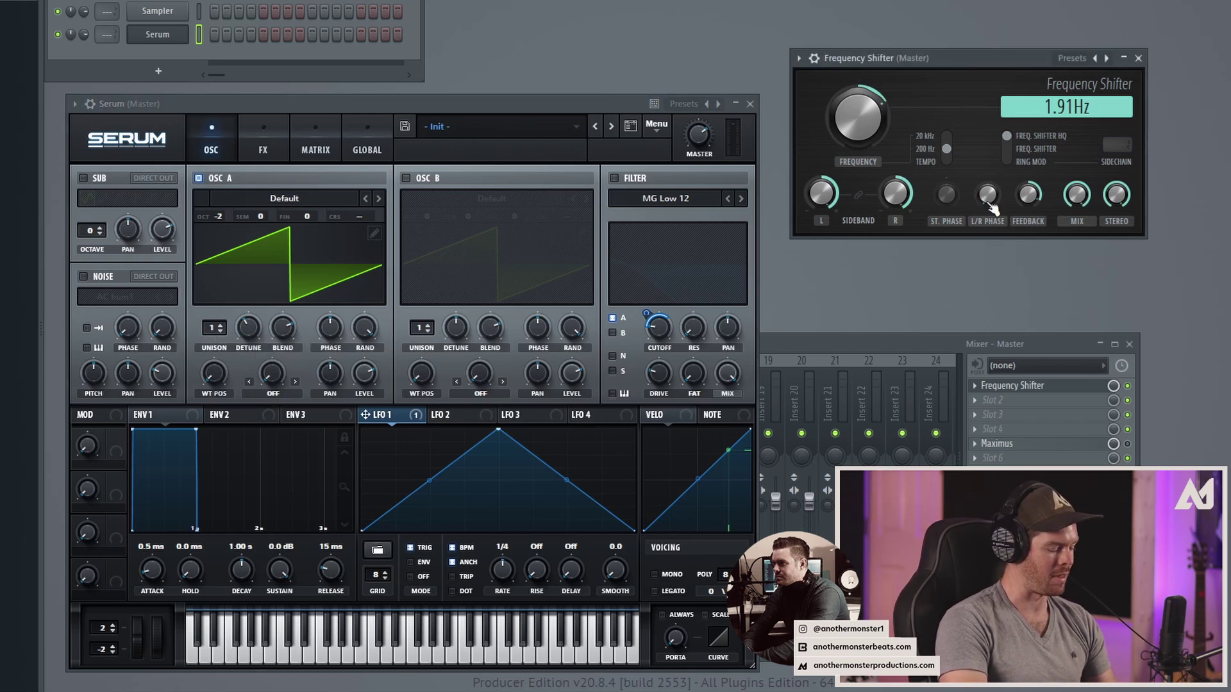
left_click_drag(992, 208, 992, 161)
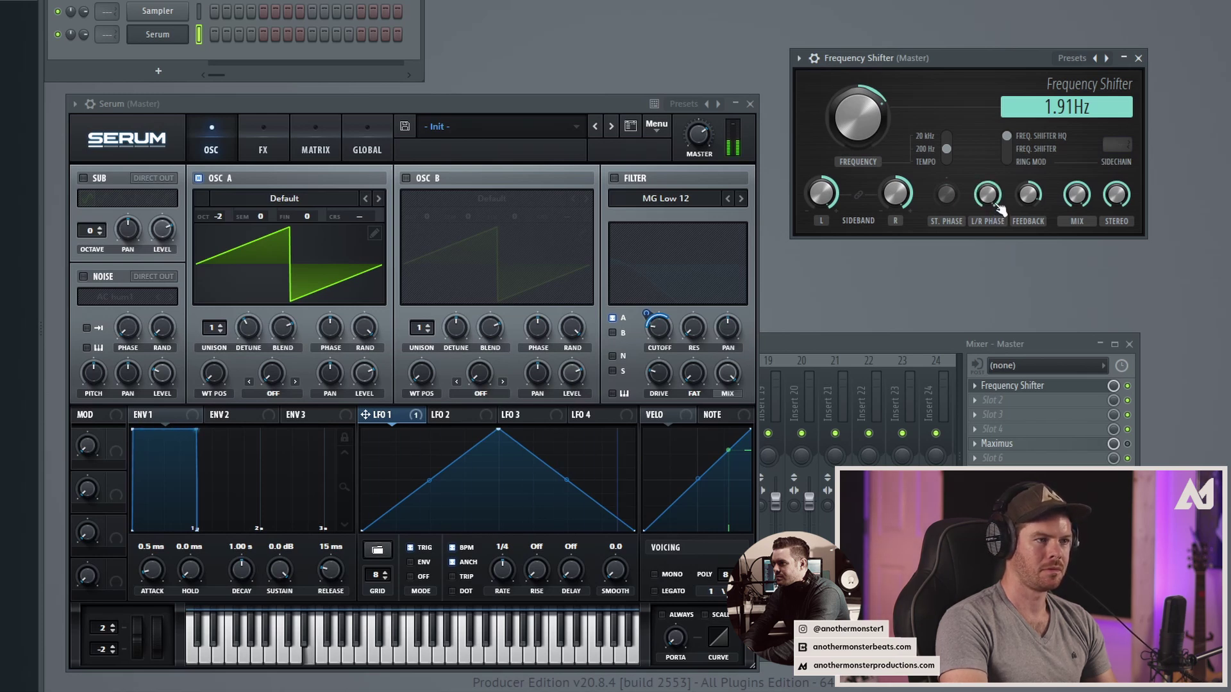
mouse_move(996, 205)
left_mouse_down()
mouse_move(997, 225)
mouse_move(994, 208)
left_mouse_up()
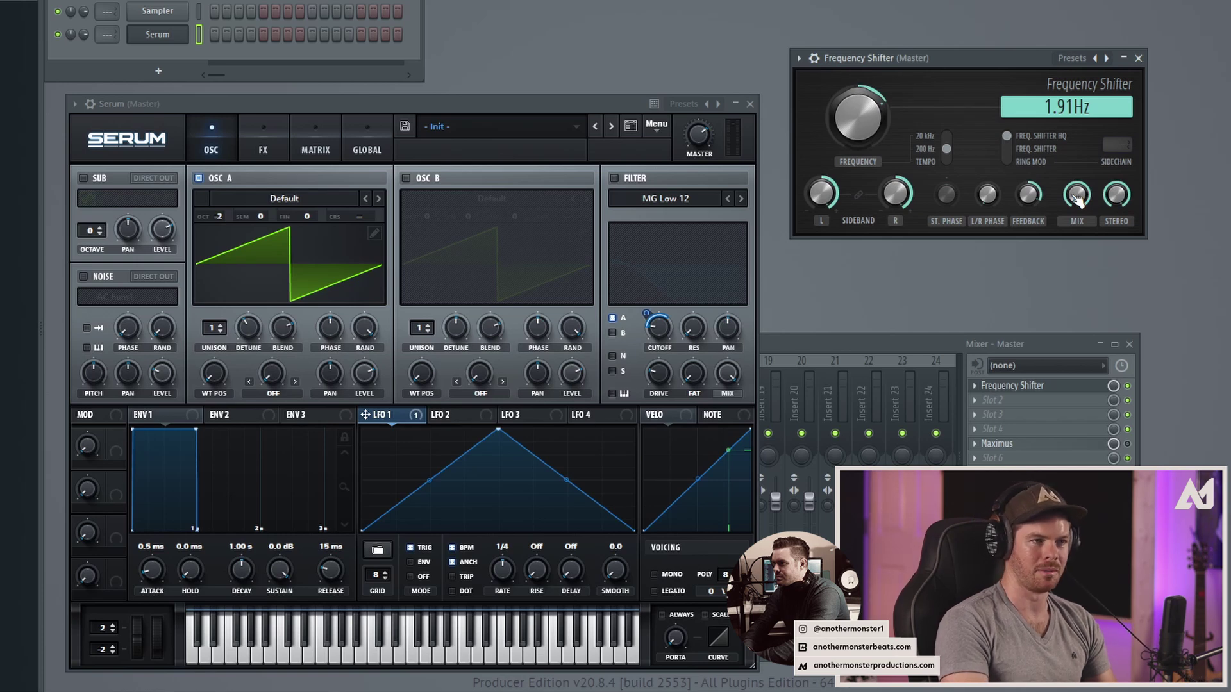
Try the Frequency Shifter's mix and stereo amounts at lower settings and restore both to full
left_click_drag(1077, 197, 1077, 221)
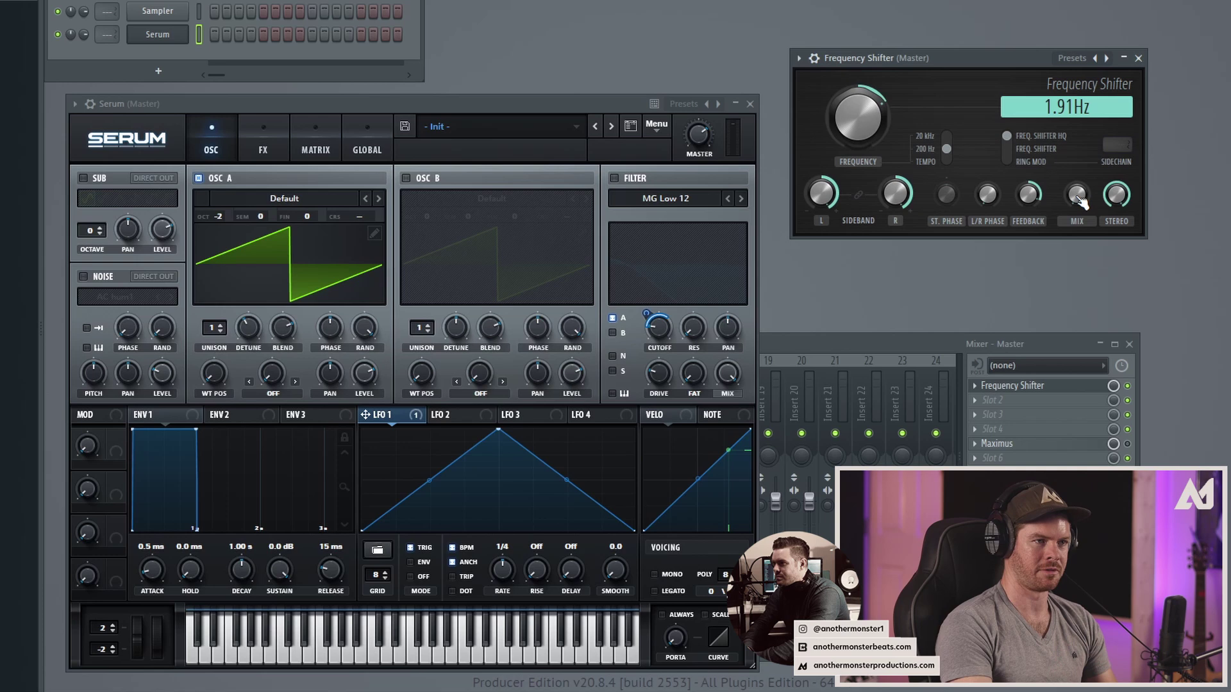
left_click_drag(1081, 203, 1081, 171)
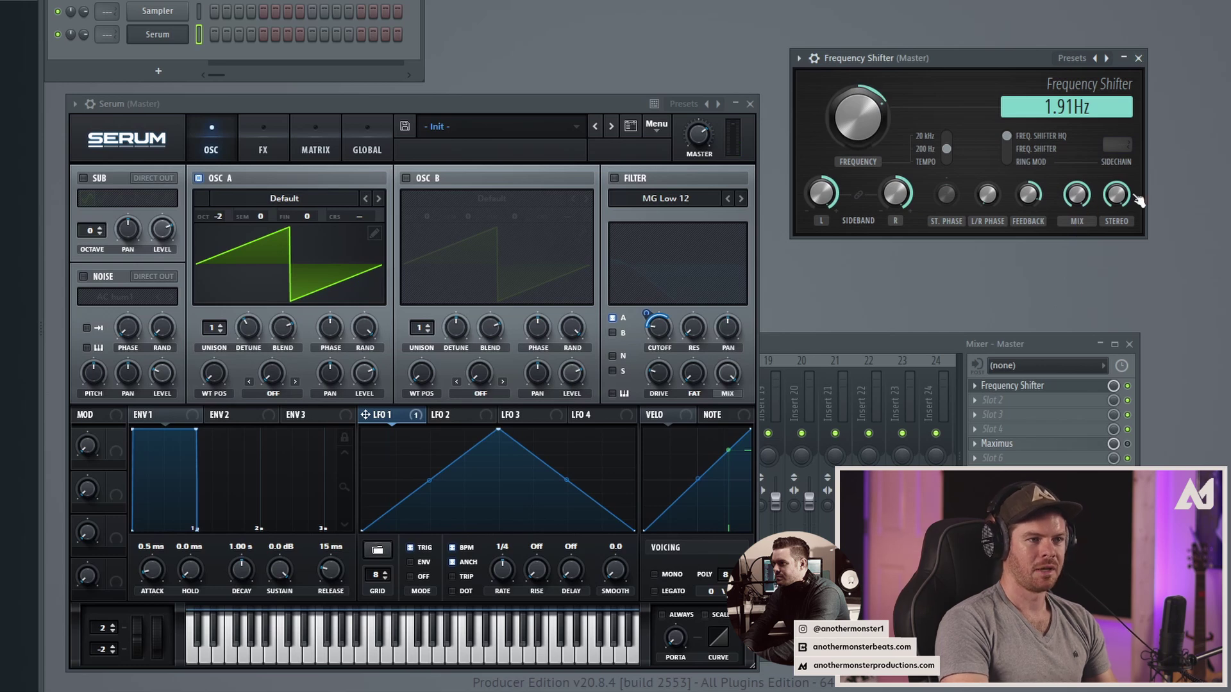
left_click_drag(1117, 195, 1116, 263)
left_click_drag(1118, 200, 1119, 182)
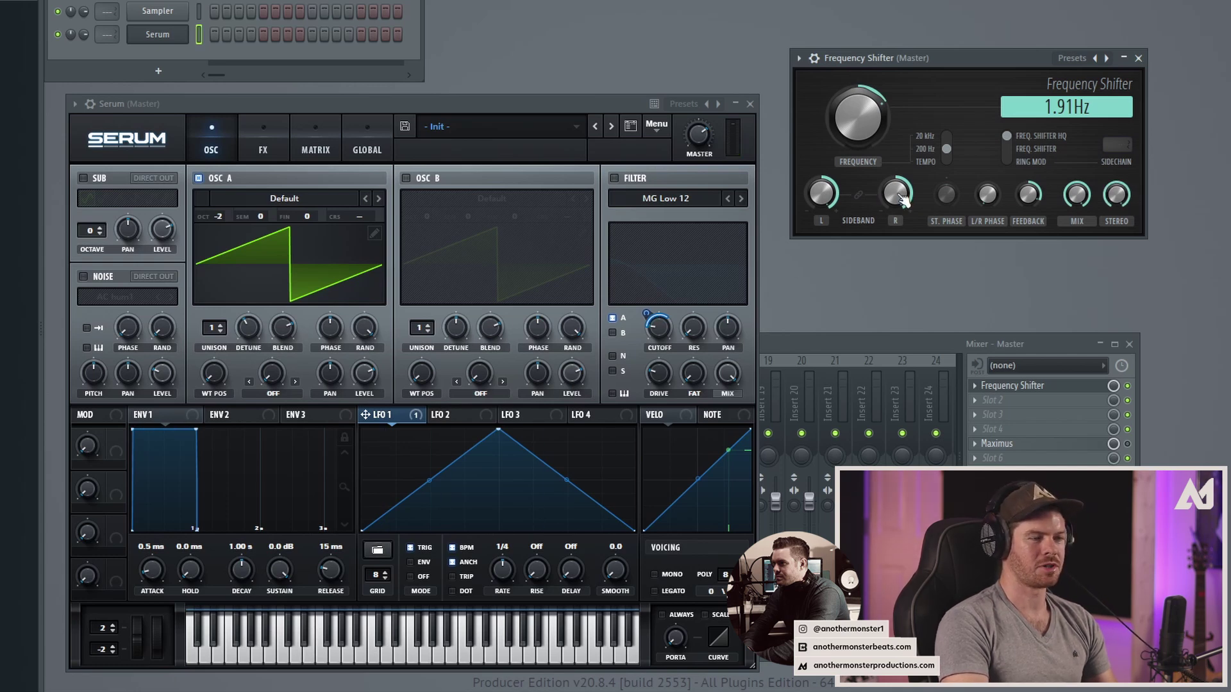
Try reversing the right and left sideband directions of the Frequency Shifter and restore both to their original direction
mouse_move(901, 202)
left_mouse_down()
mouse_move(900, 221)
mouse_move(903, 201)
left_mouse_up()
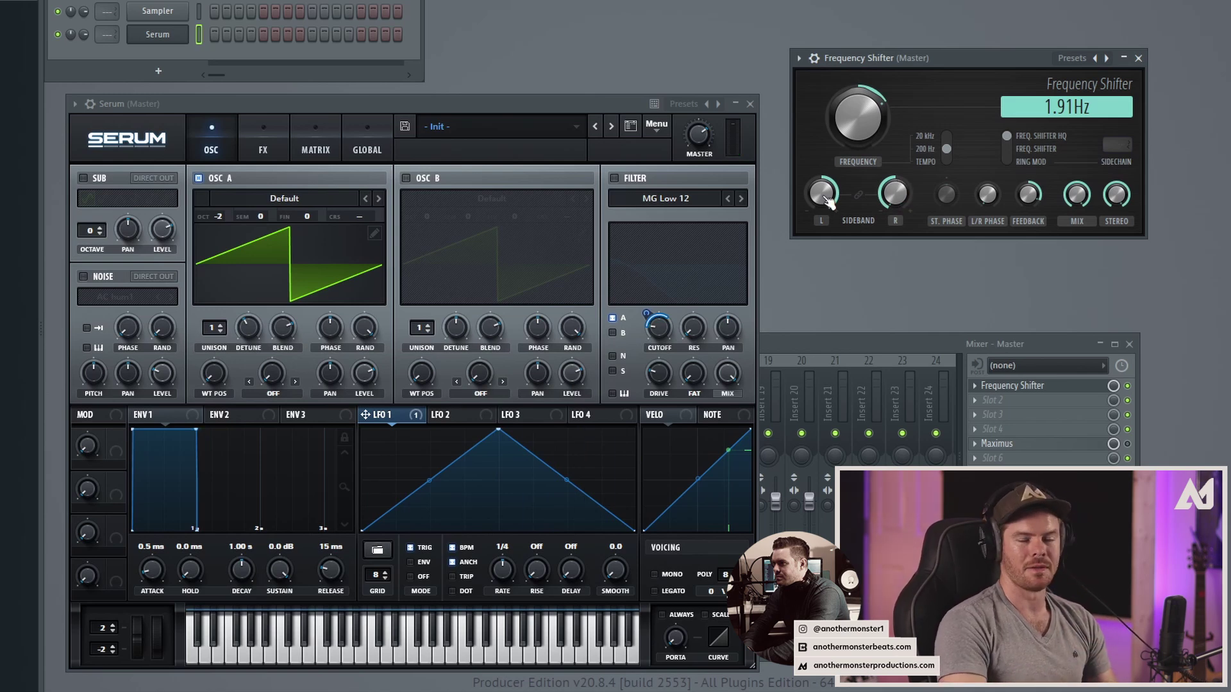
left_click_drag(825, 196, 825, 307)
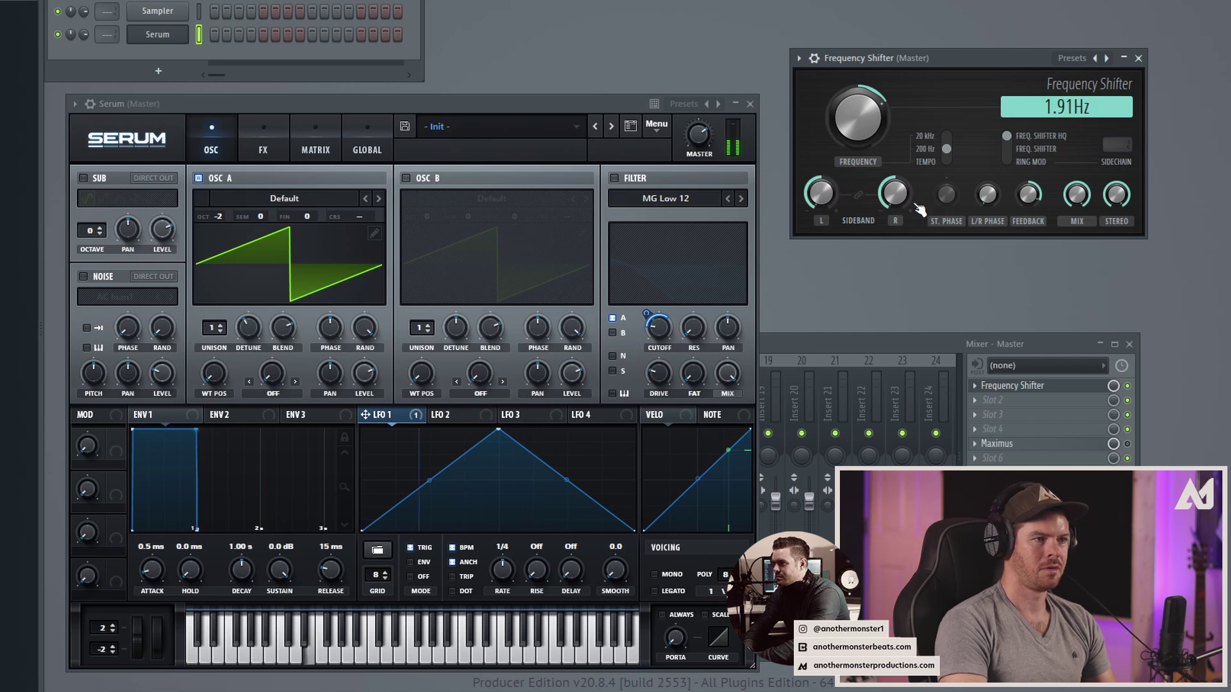
left_click_drag(899, 204, 899, 182)
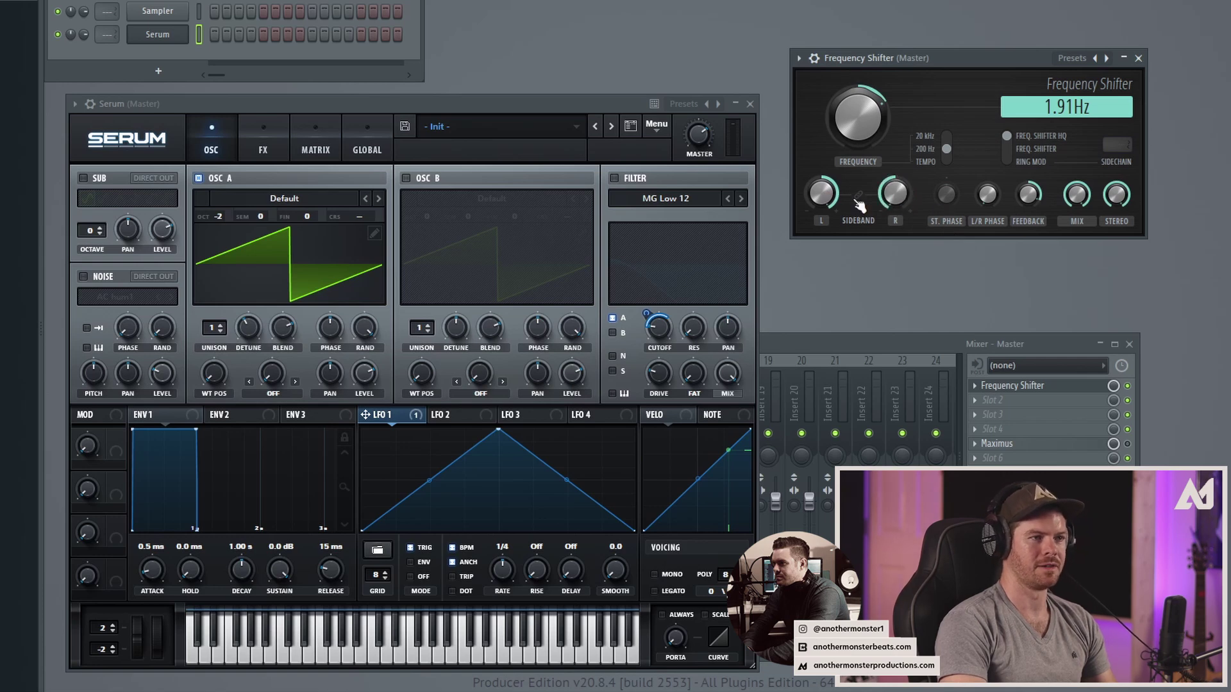
left_click_drag(828, 198, 825, 187)
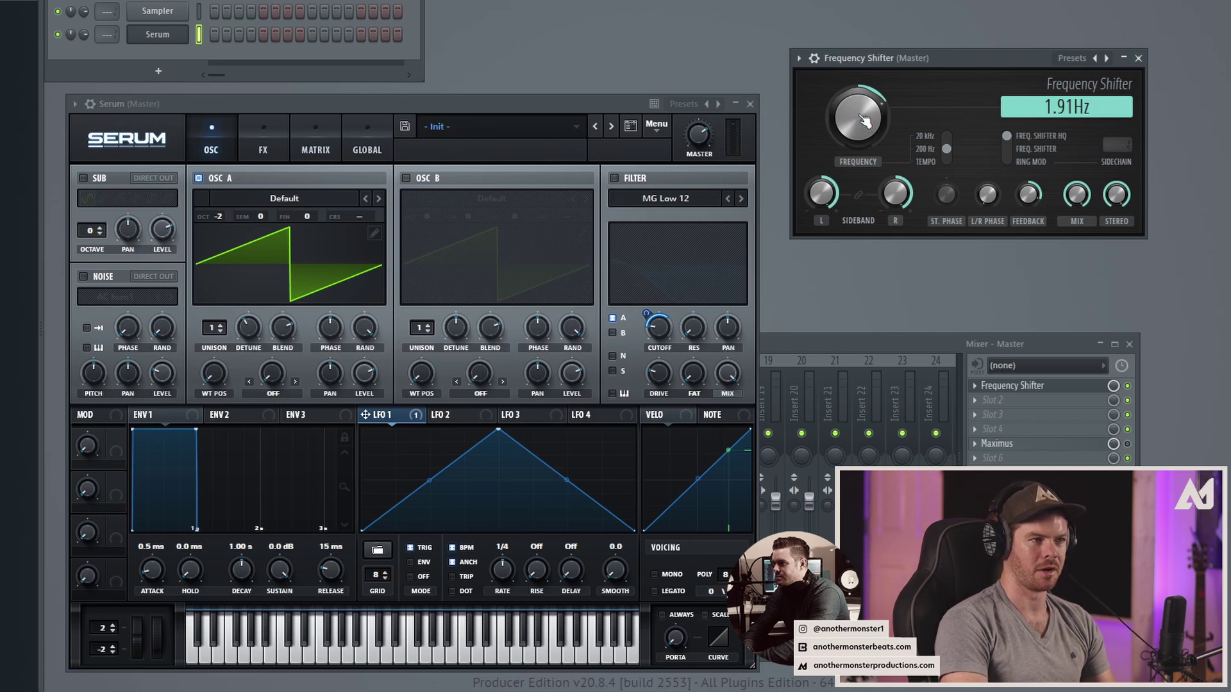
Try a frequency shift of -1.97 Hz with different left and right sideband directions
mouse_move(864, 121)
left_mouse_down()
mouse_move(864, 153)
mouse_move(864, 131)
left_mouse_up()
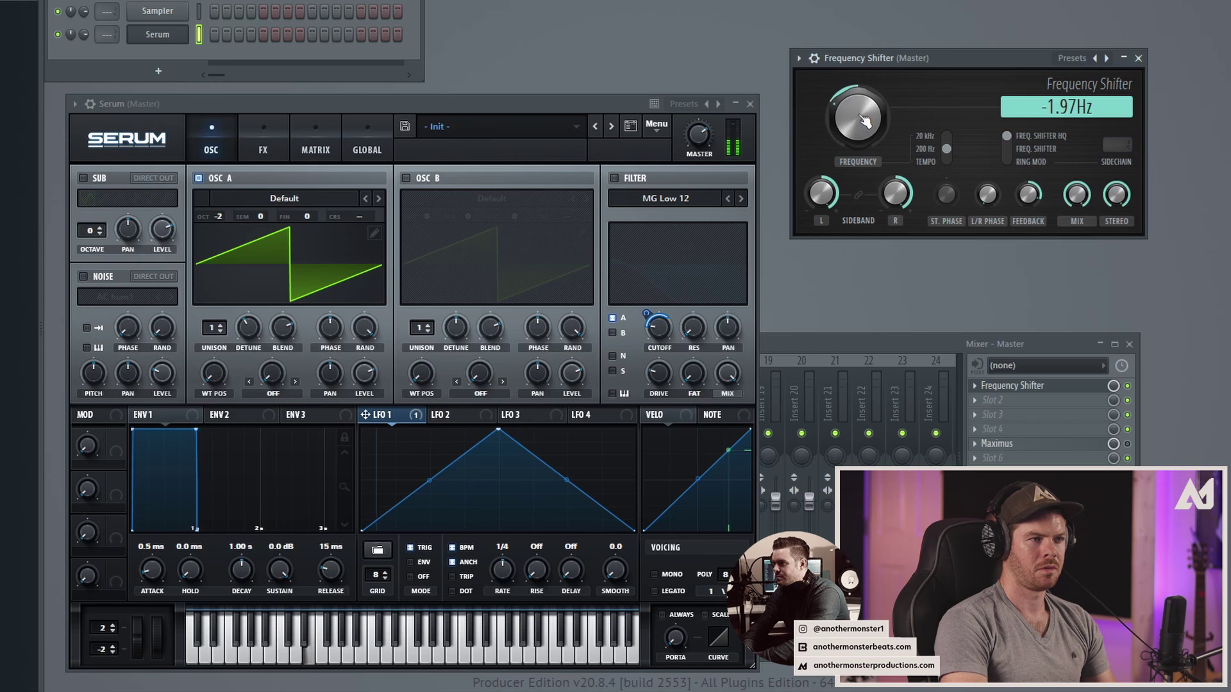
left_click_drag(901, 196, 902, 261)
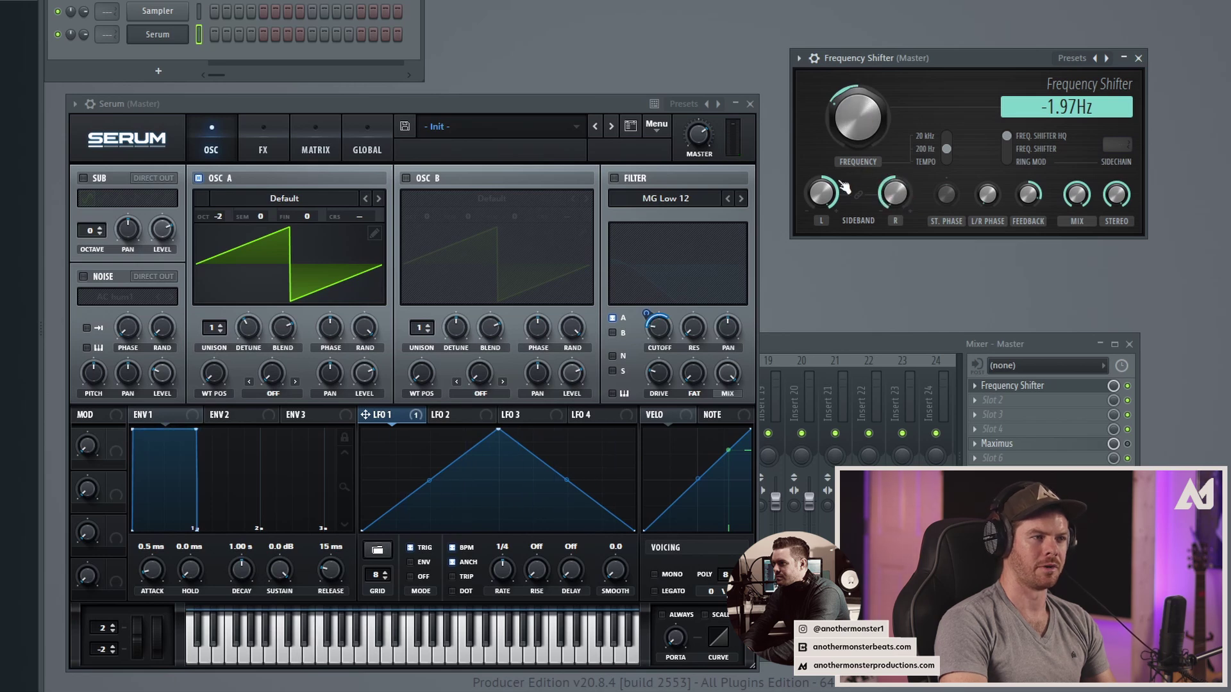
left_click_drag(827, 193, 860, 45)
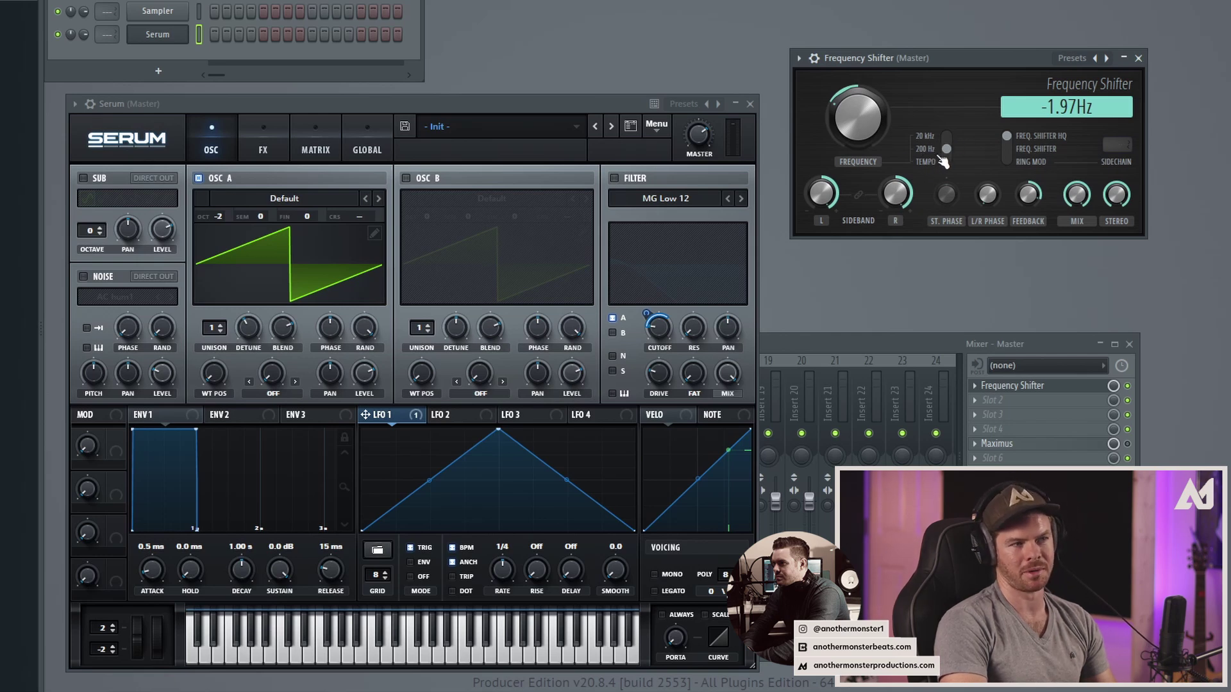
Switch the frequency range to 20 kHz, try a 6.66 Hz shift, and reset the frequency to 0.00 Hz
left_click(946, 142)
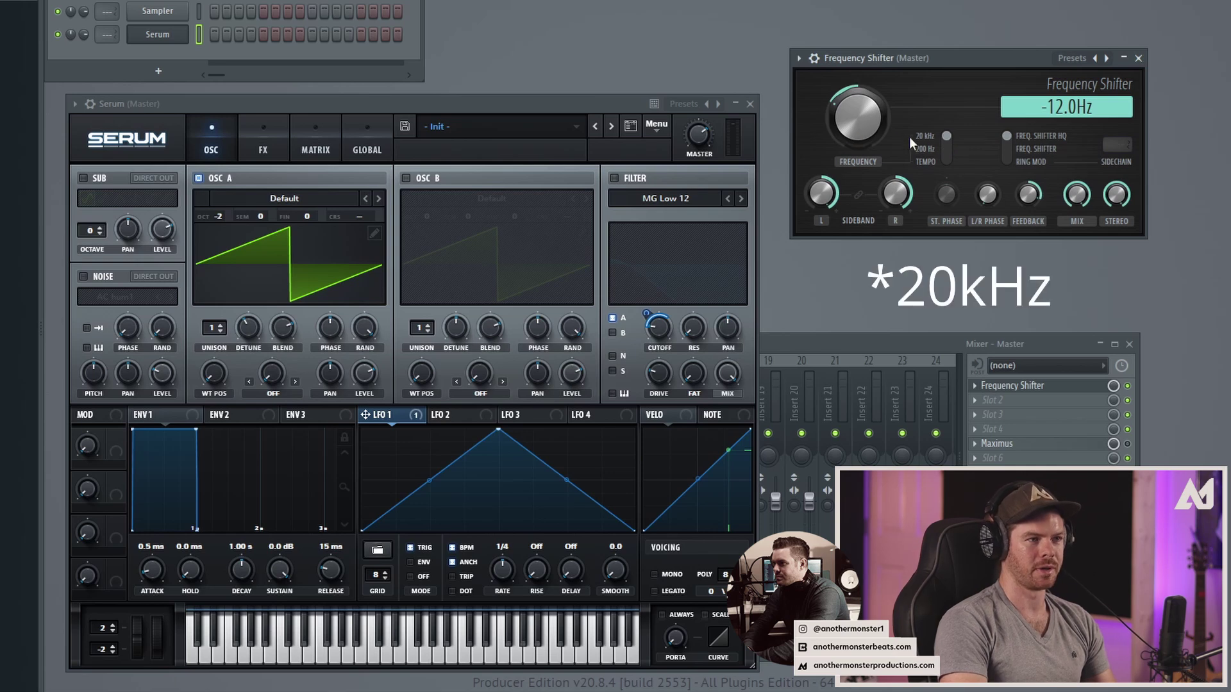
mouse_move(851, 137)
left_mouse_down()
mouse_move(851, 77)
mouse_move(857, 158)
left_mouse_up()
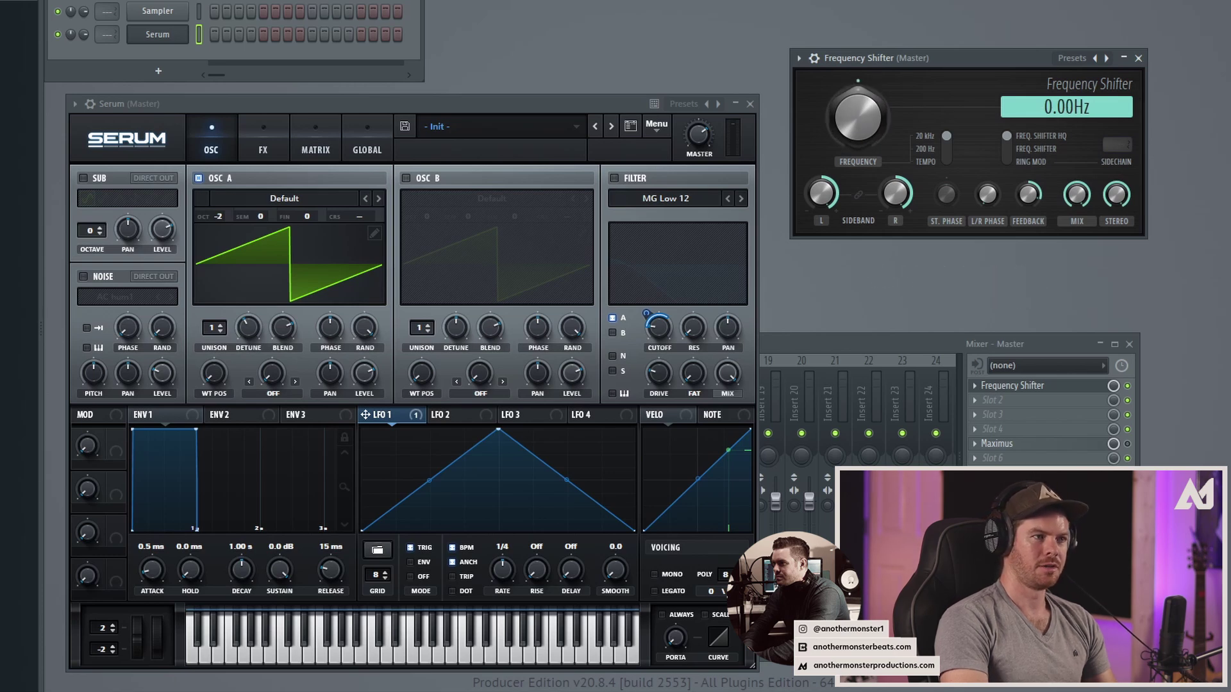
left_click_drag(856, 116, 857, 98)
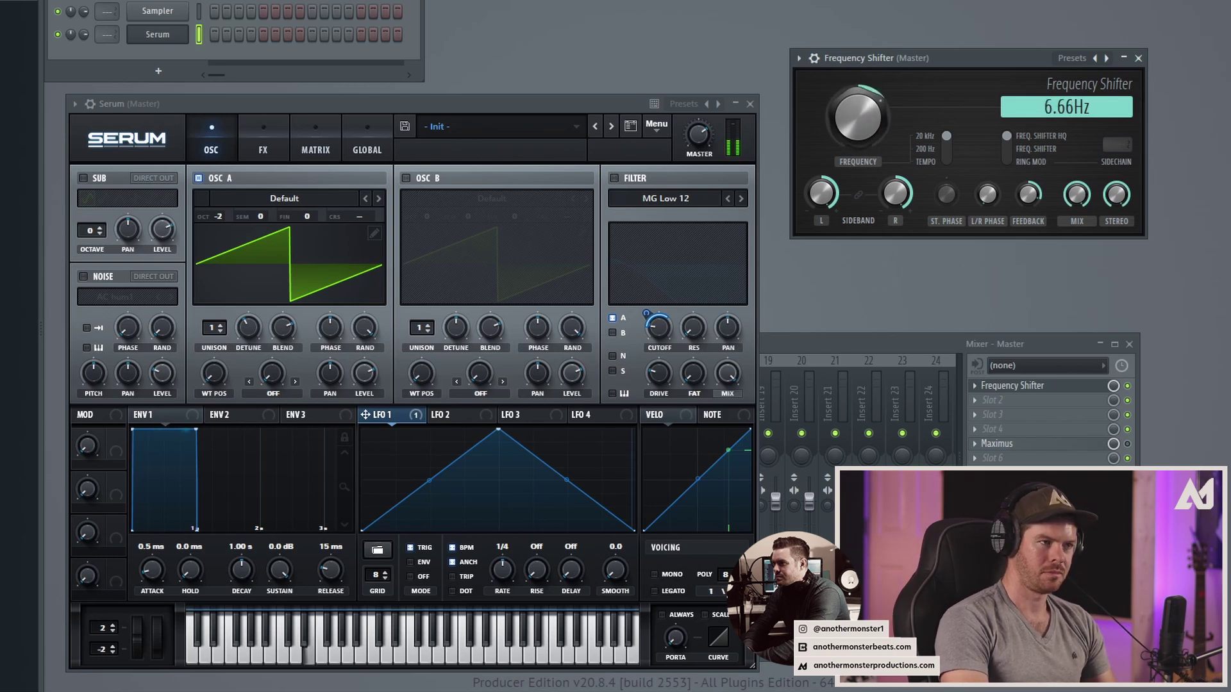
mouse_move(858, 157)
left_mouse_down()
mouse_move(858, 132)
mouse_move(858, 159)
left_mouse_up()
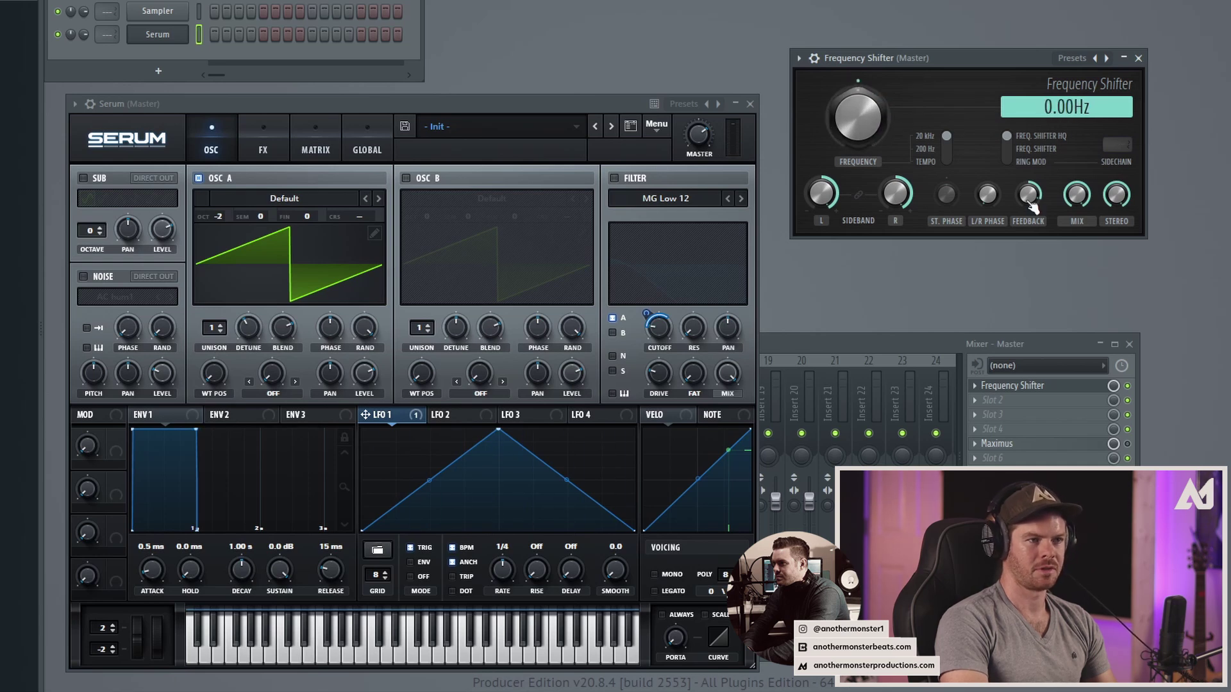
Remove the Frequency Shifter's feedback and raise its frequency to 625 Hz
left_click_drag(1029, 203, 1030, 218)
mouse_move(873, 126)
left_mouse_down()
mouse_move(873, 87)
mouse_move(873, 109)
left_mouse_up()
mouse_move(857, 152)
left_mouse_down()
mouse_move(857, 167)
mouse_move(857, 148)
left_mouse_up()
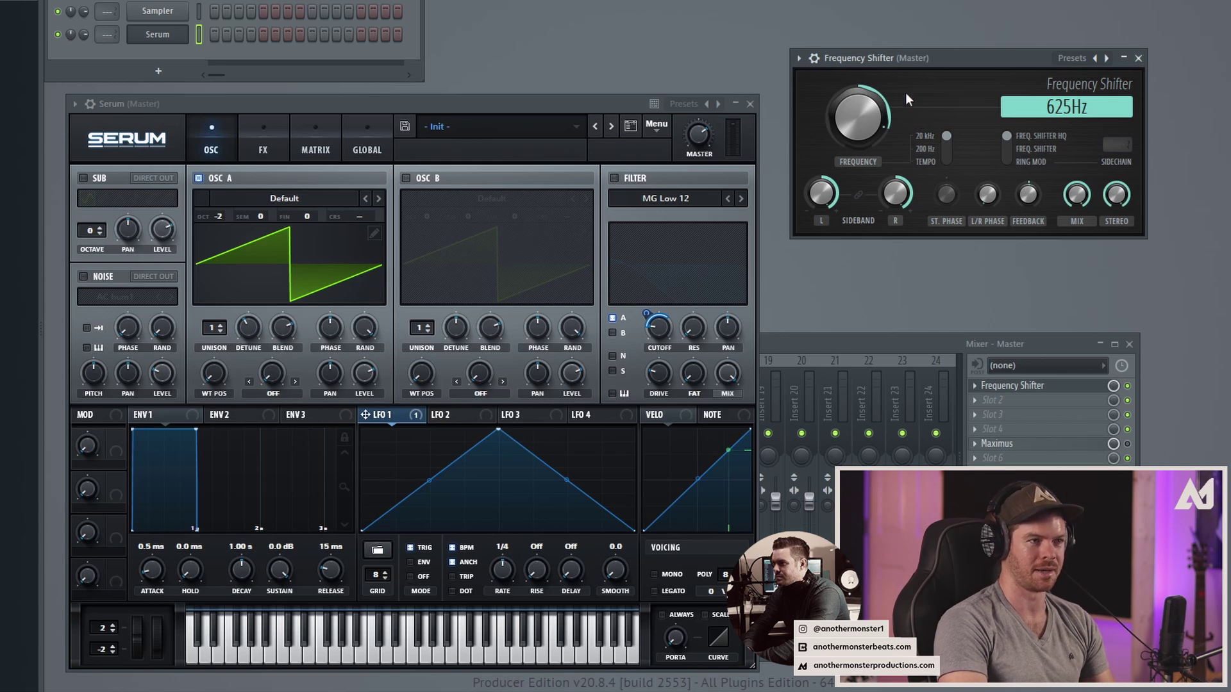
Set the frequency range to 200 Hz and switch the effect type to Ring Mod
left_click(946, 148)
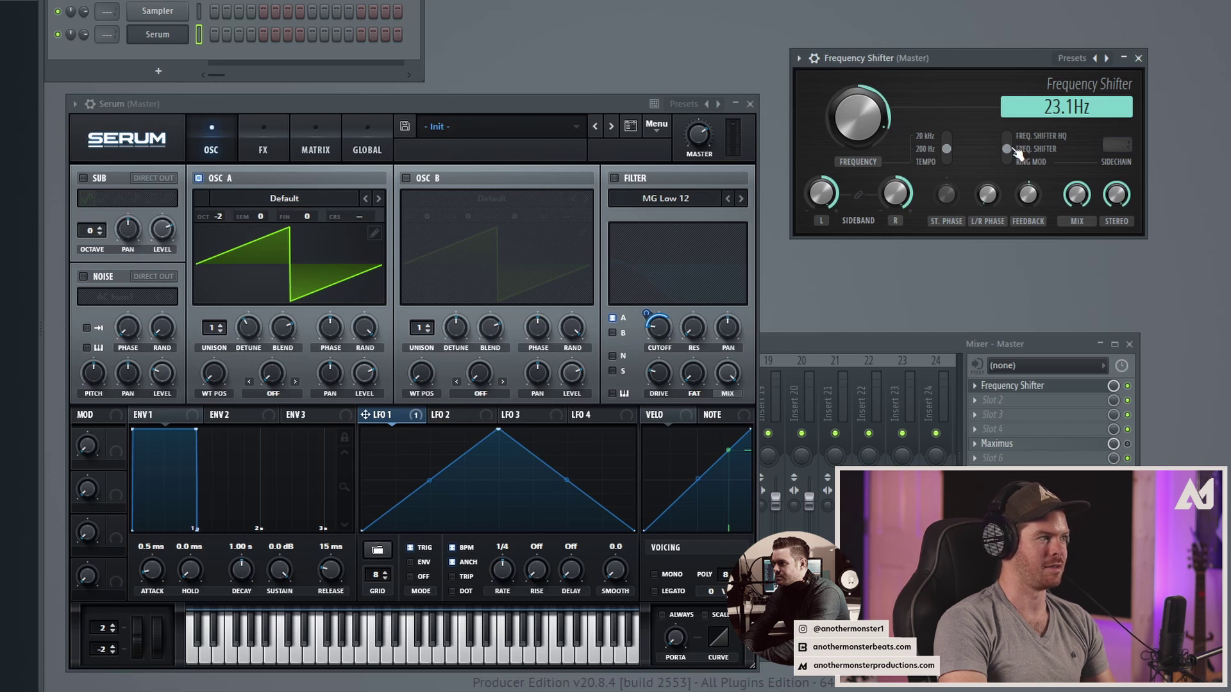
left_click(1014, 165)
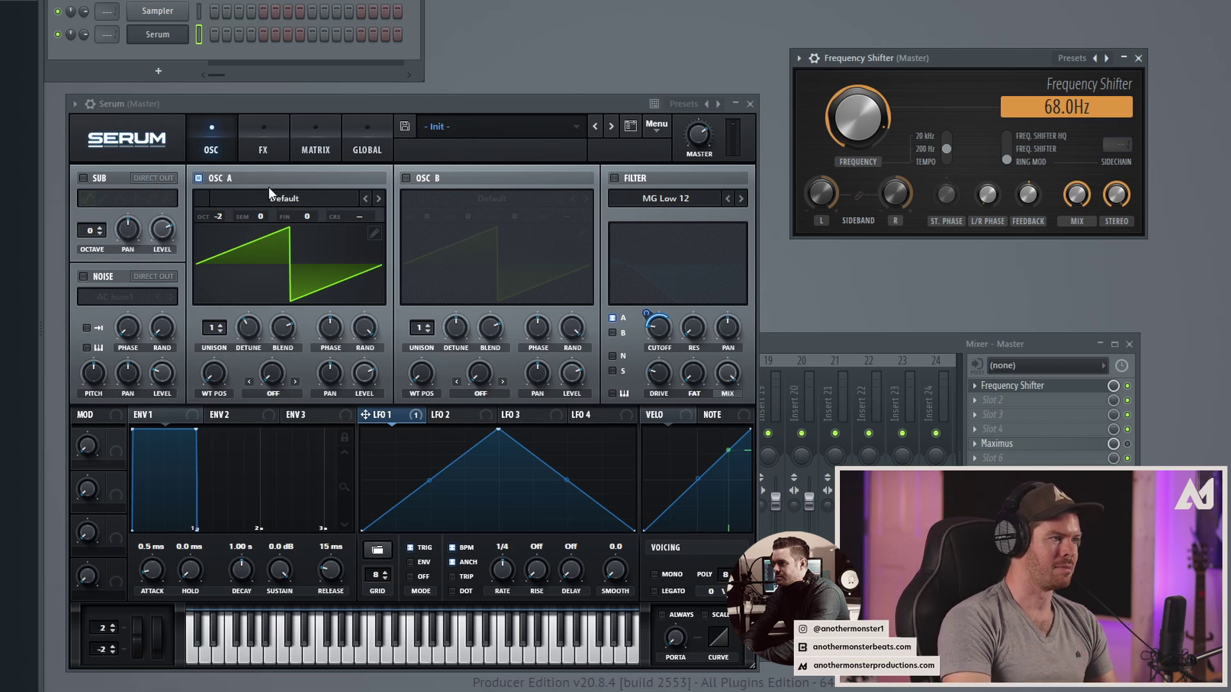
Set oscillator A's unison to 5 voices and turn the Frequency Shifter back on in the master mixer track
left_click_drag(216, 328, 213, 276)
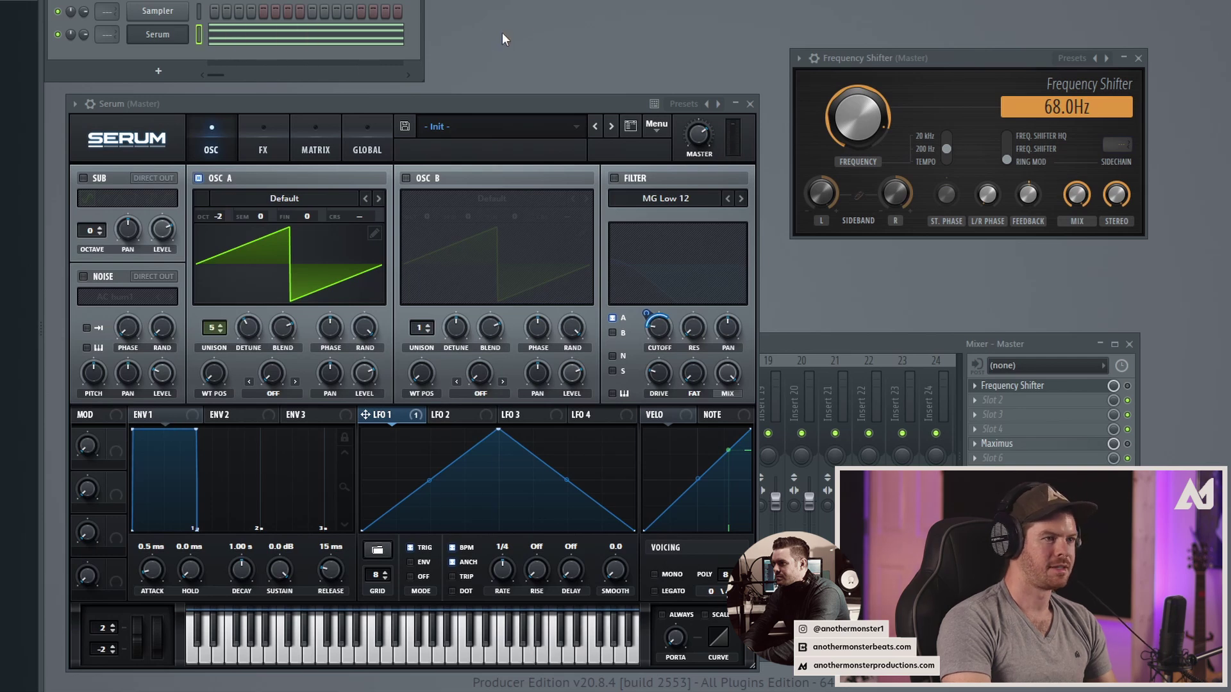
left_click(1127, 386)
Switch the ring modulator to tempo-synced frequency, set it to 1:0, and audition the pattern
mouse_move(865, 117)
left_mouse_down()
mouse_move(865, 155)
mouse_move(868, 109)
mouse_move(868, 127)
left_mouse_up()
left_click(945, 159)
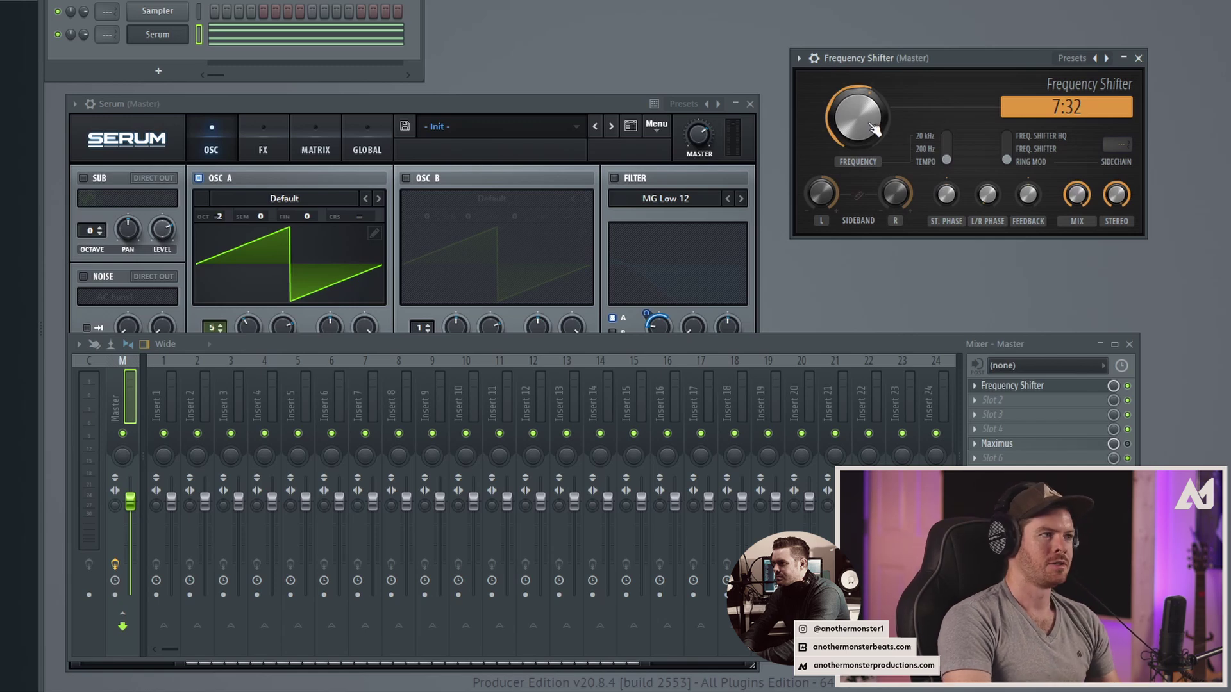
mouse_move(857, 117)
left_mouse_down()
mouse_move(858, 87)
mouse_move(858, 150)
mouse_move(857, 114)
mouse_move(861, 128)
left_mouse_up()
key("space")
key("space")
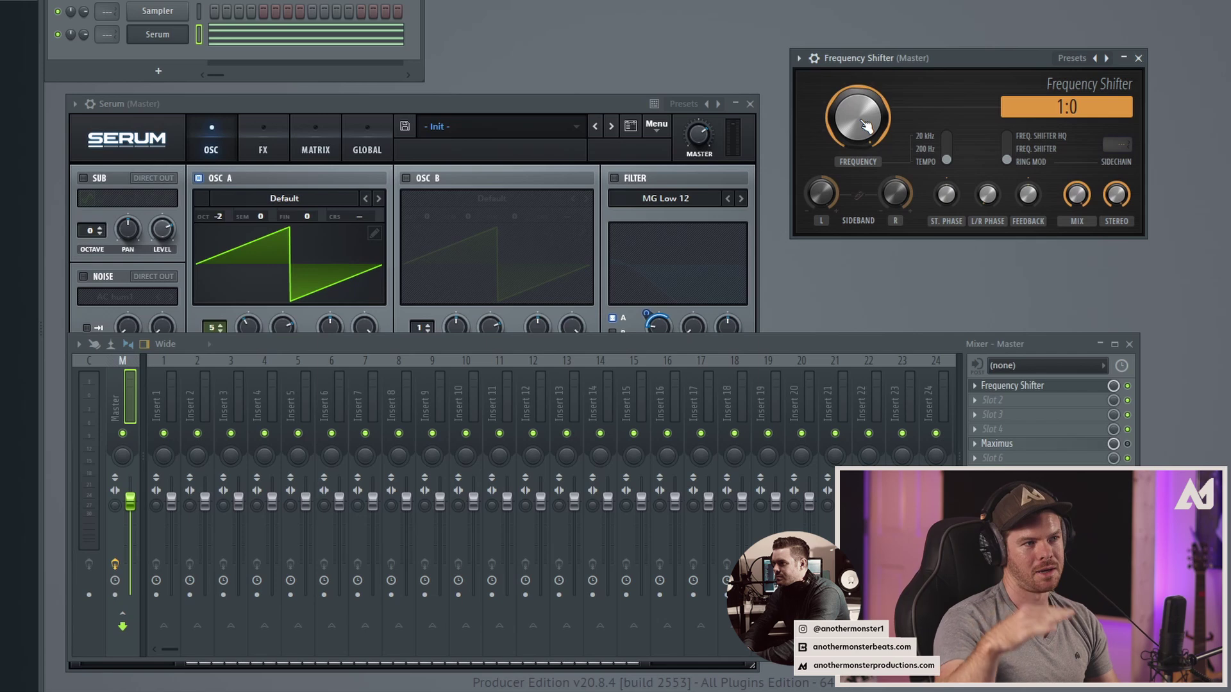
Audition the pattern while varying the tempo-synced frequency through 4:36 and set it to 11:9
key("space")
left_click_drag(861, 121, 861, 120)
key("space")
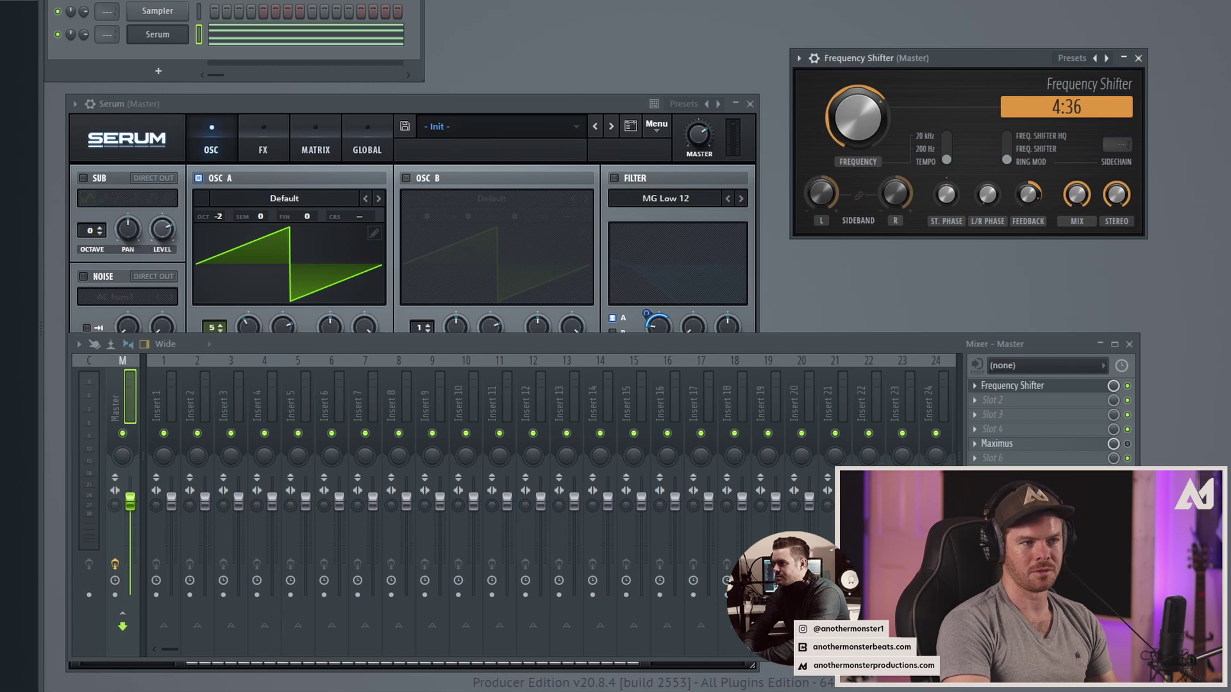
key("space")
mouse_move(858, 119)
left_mouse_down()
mouse_move(858, 74)
mouse_move(858, 123)
left_mouse_up()
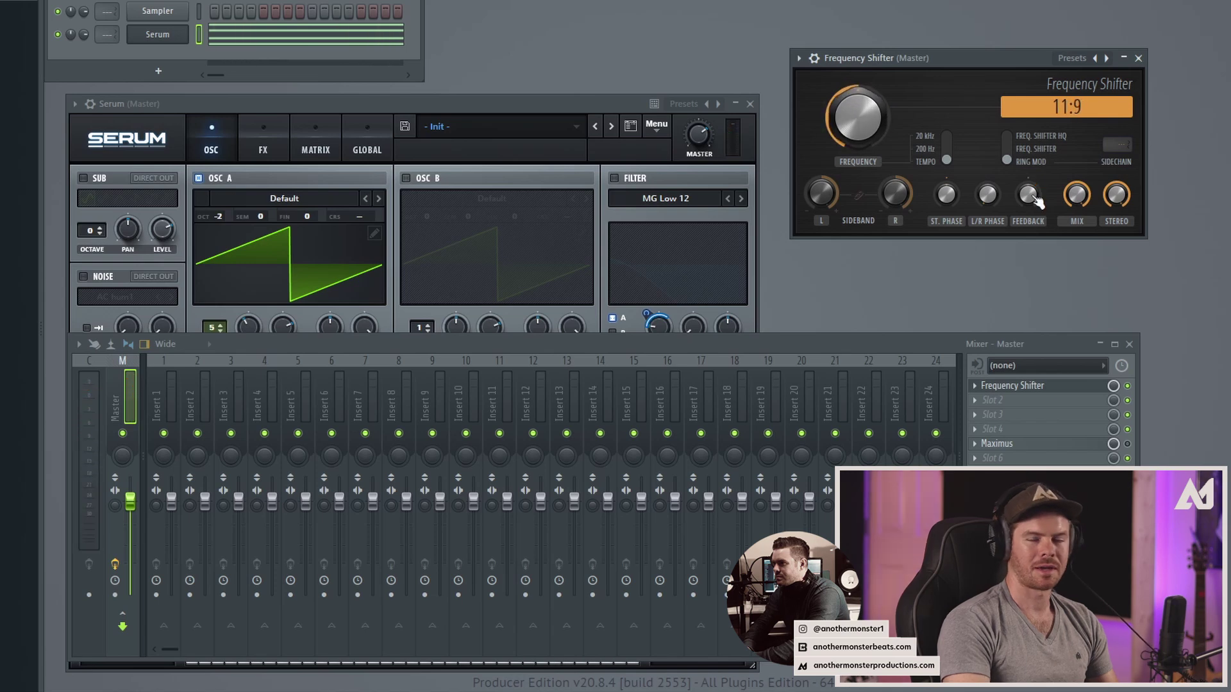
Play the pattern while trying a raised L/R phase on the ring modulator, and return it to its default
scroll(987, 194, "up", 3)
key("space")
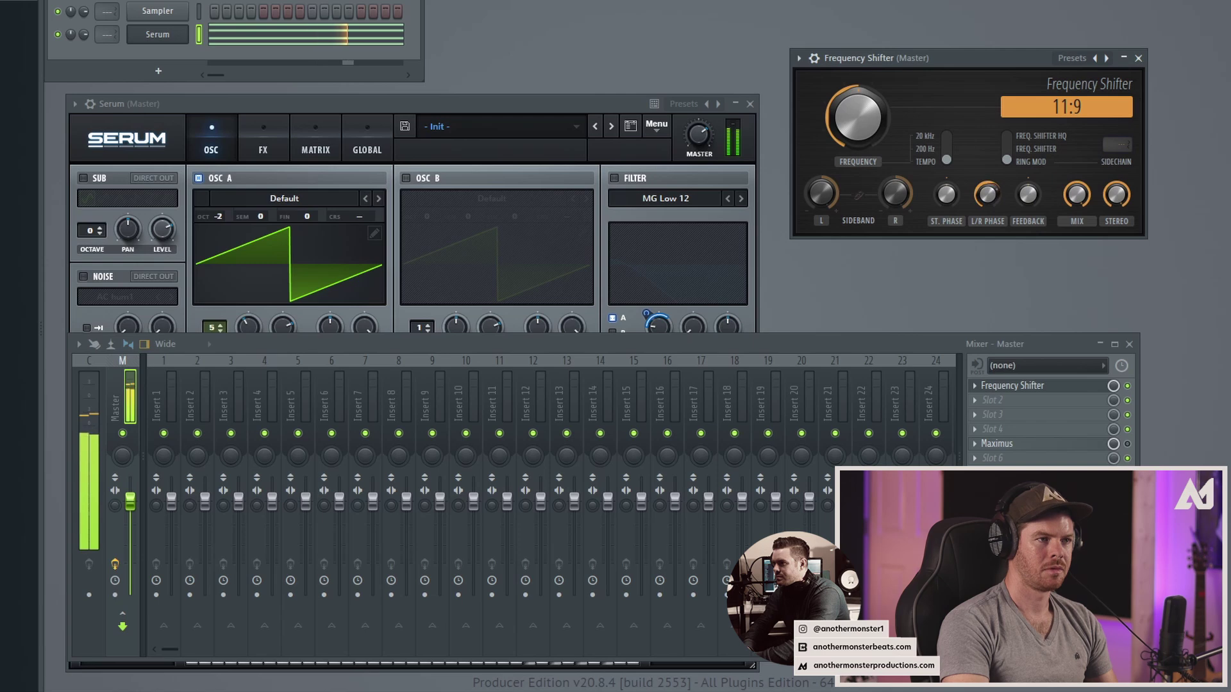
left_click_drag(987, 194, 987, 225)
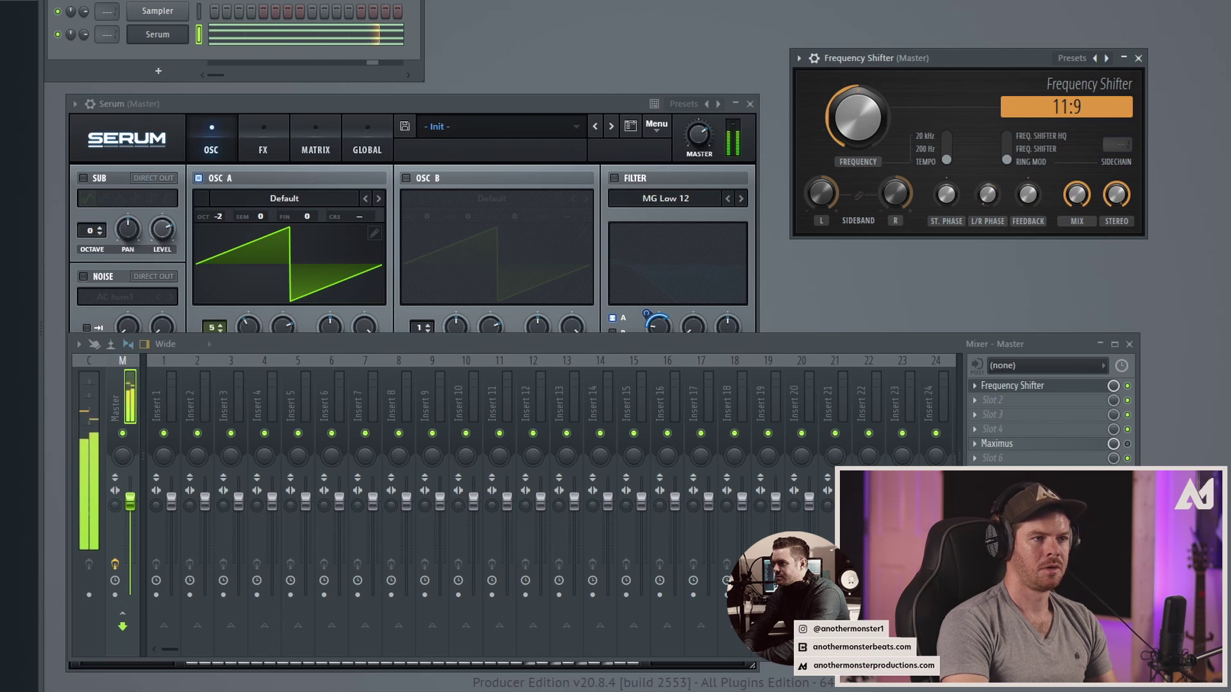
Stop the pattern playback and close the Frequency Shifter window
key("space")
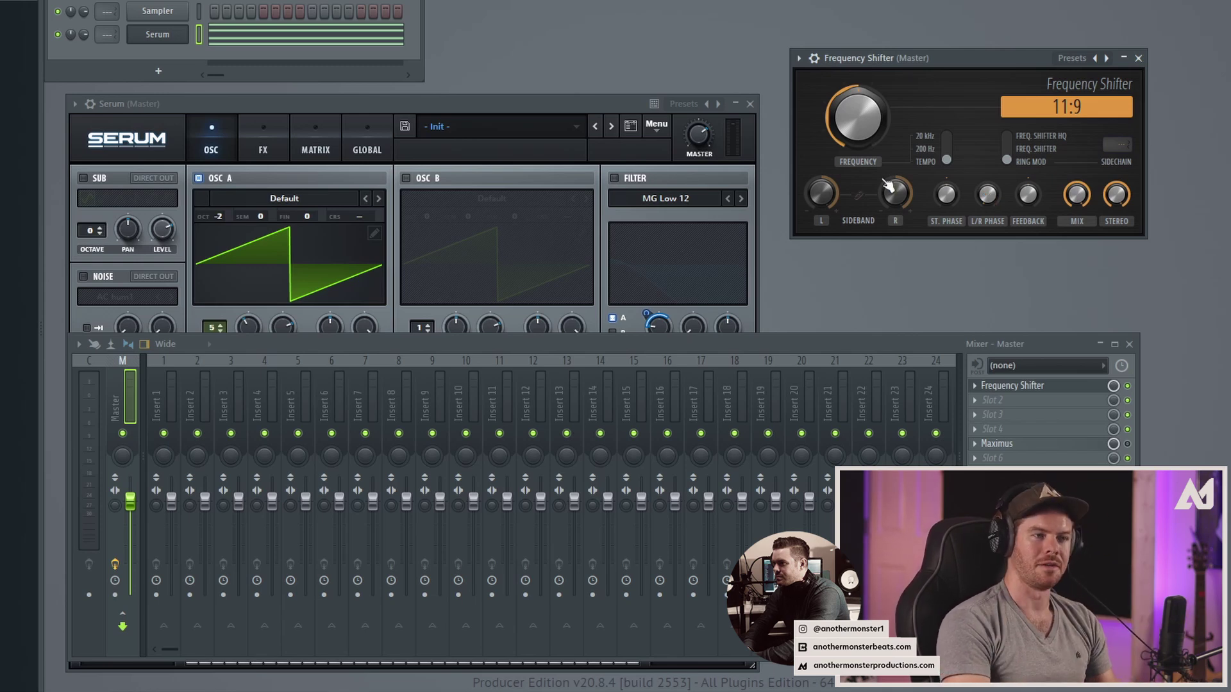
left_click_drag(1110, 144, 1111, 160)
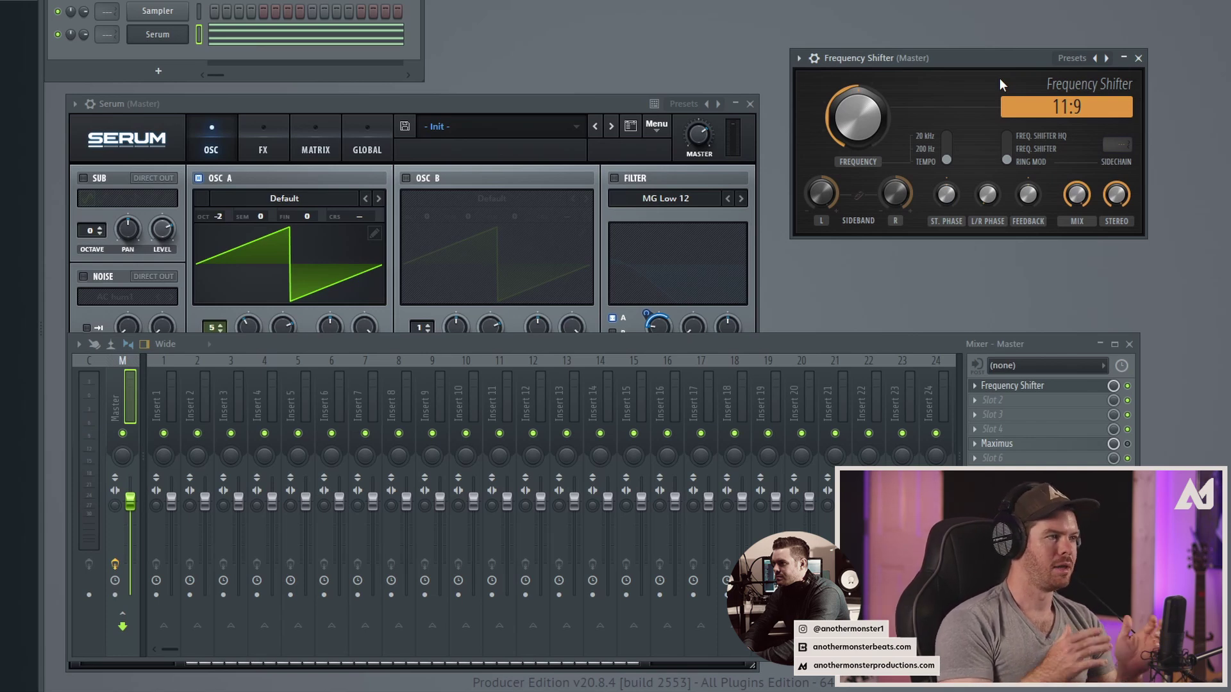
left_click(1138, 58)
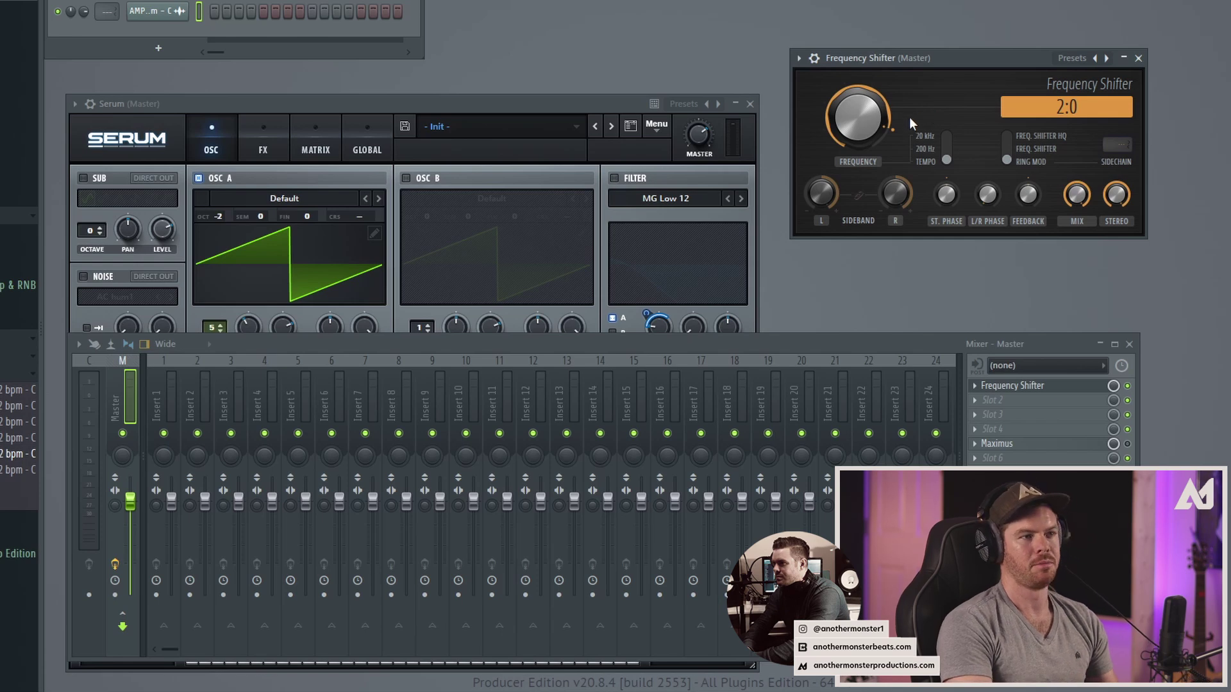
Play the sampled loop through the ring modulator while varying the tempo-synced frequency through 1:8 and 1:11, and set it to 1:1
key("space")
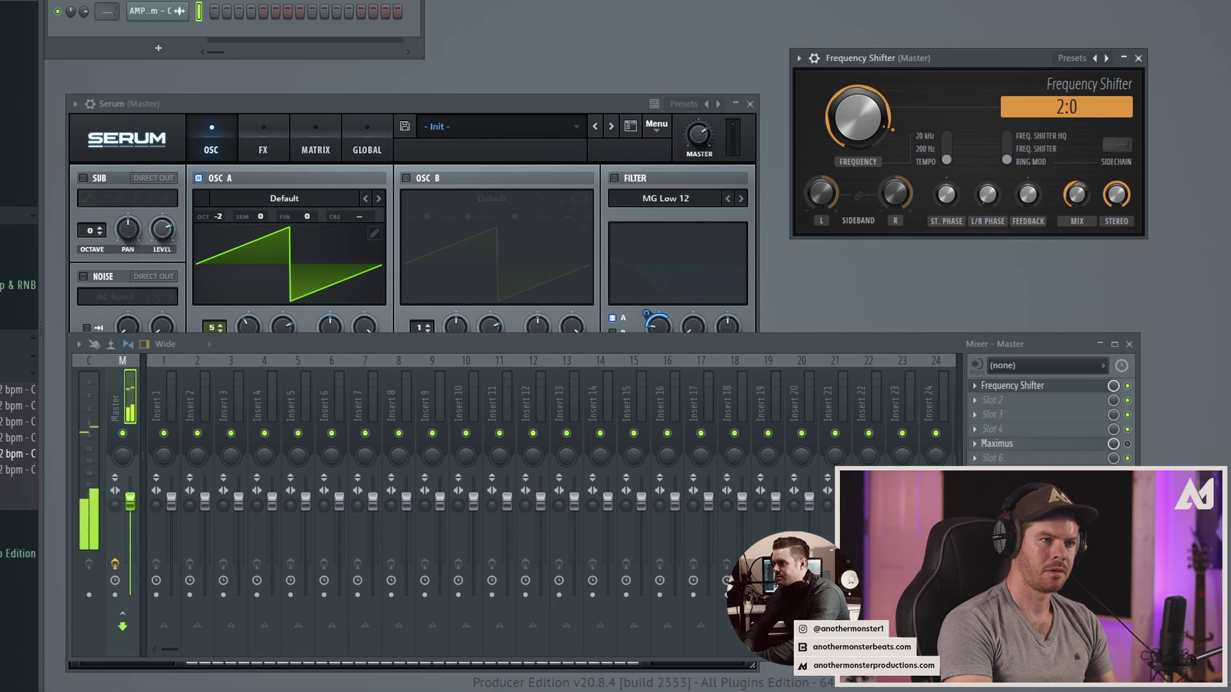
left_click_drag(860, 130, 861, 151)
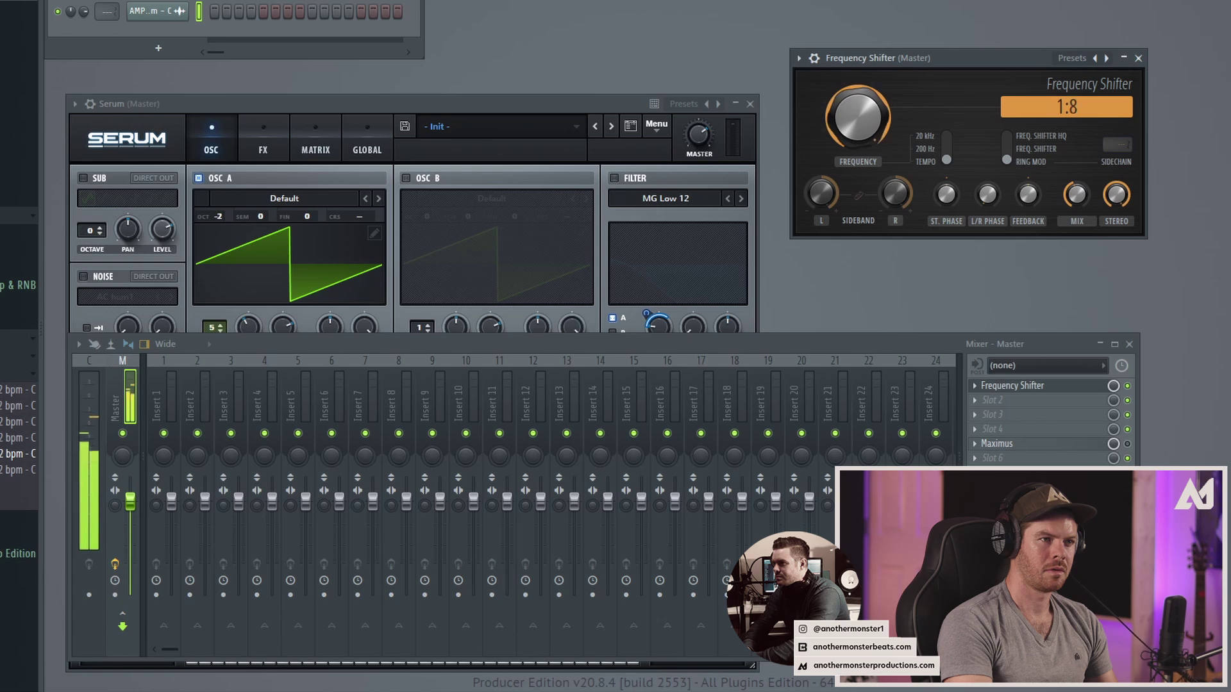
left_click_drag(860, 152, 860, 148)
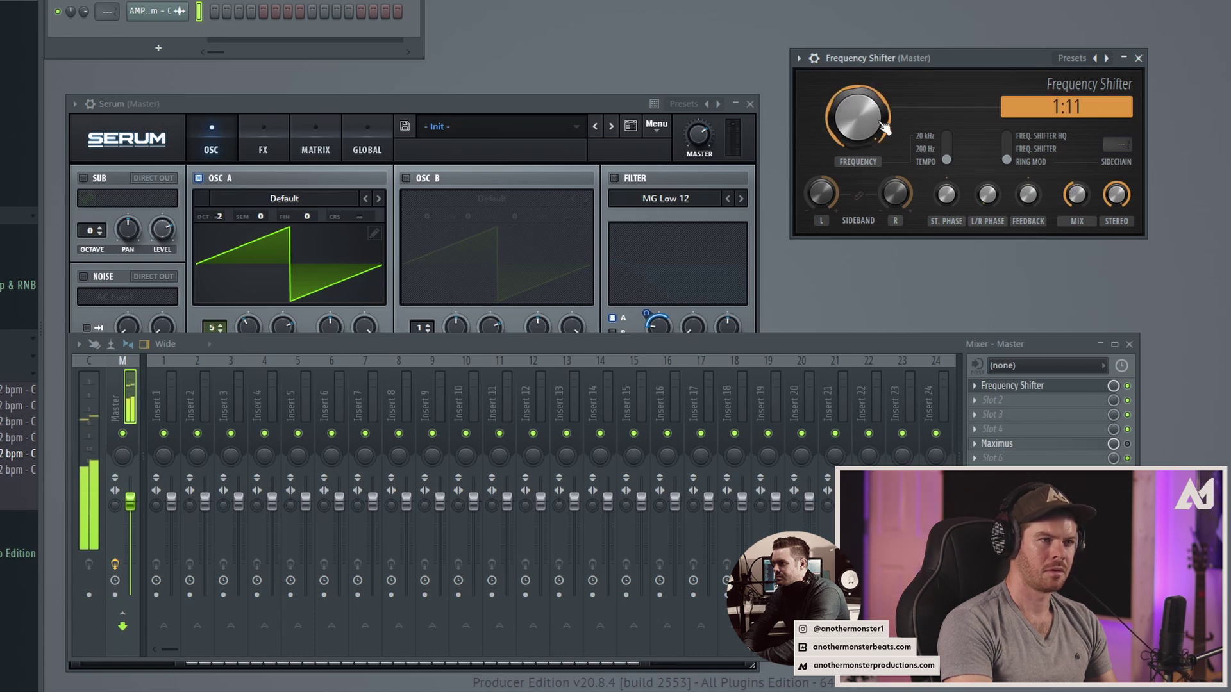
left_click_drag(844, 126, 860, 150)
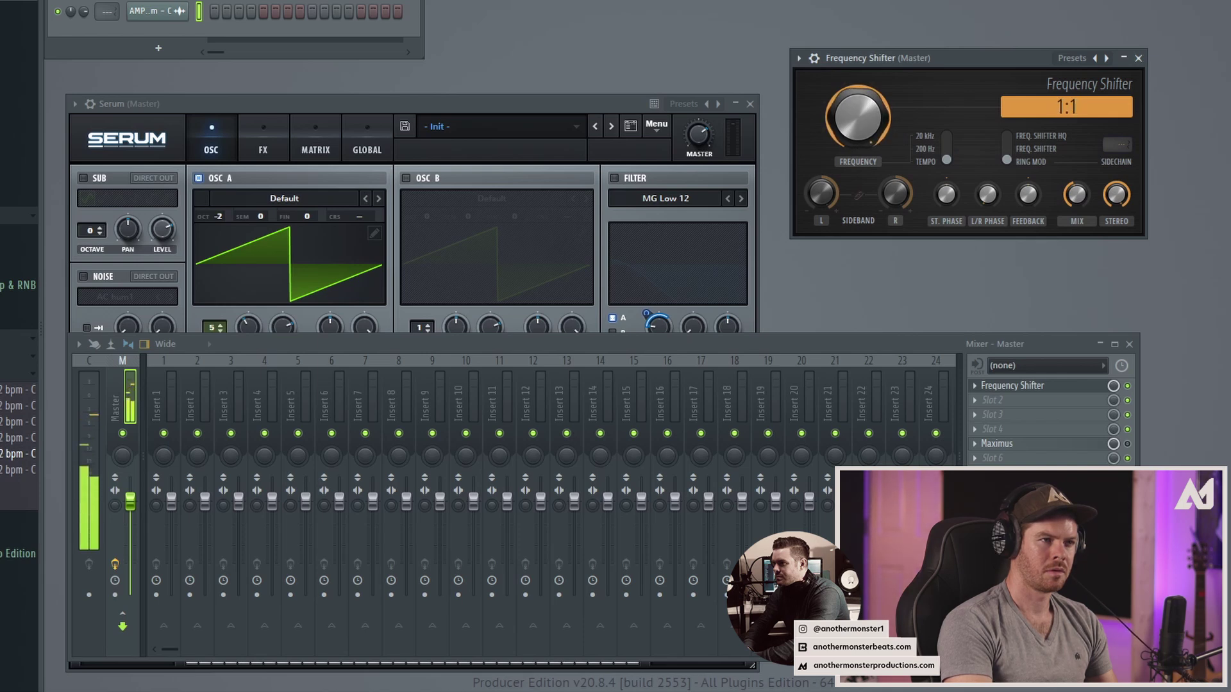
Lower the ring modulator's mix and raise its feedback while the loop plays
left_click_drag(1074, 191, 1074, 200)
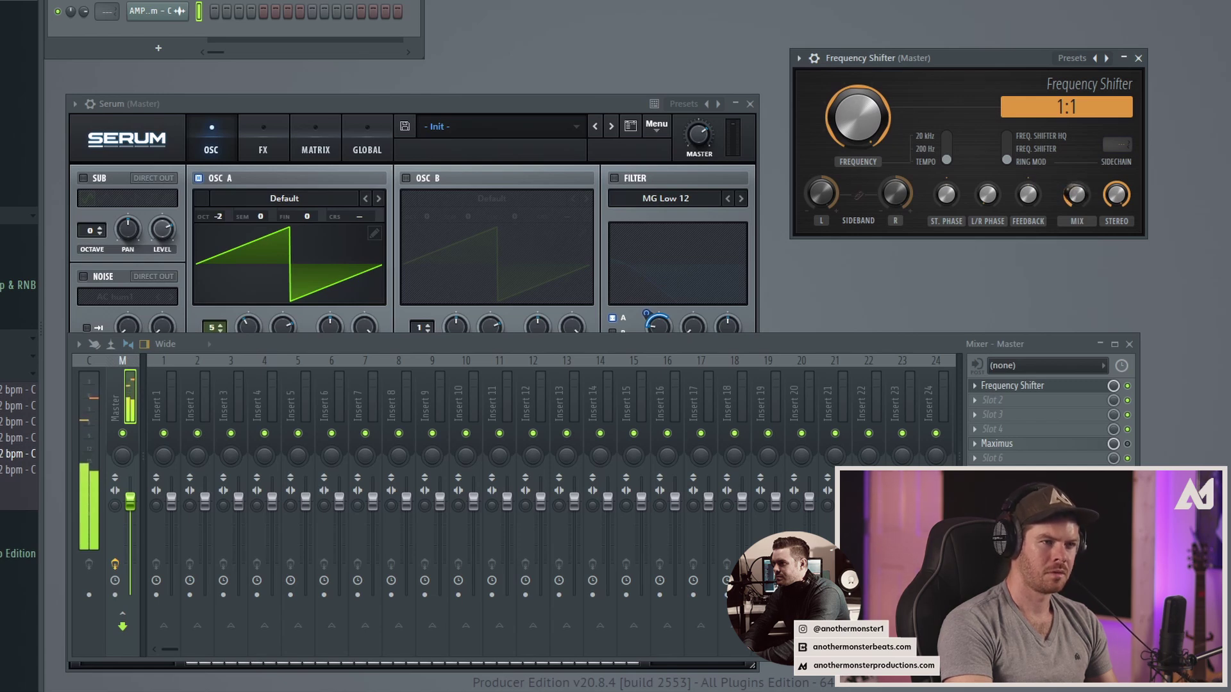
left_click_drag(1074, 196, 1028, 183)
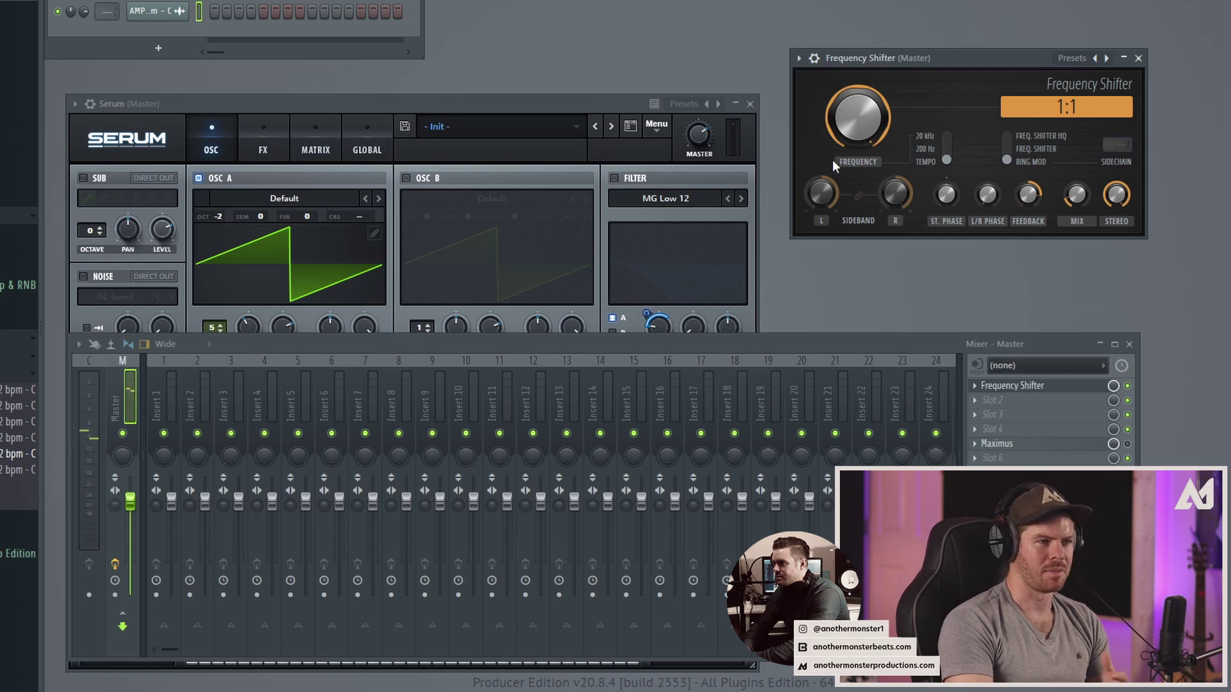
Switch to Freq. Shifter HQ mode and audition the loop at tempo-synced frequencies up to 4:0, raising the mix and reducing the feedback
left_click(1016, 155)
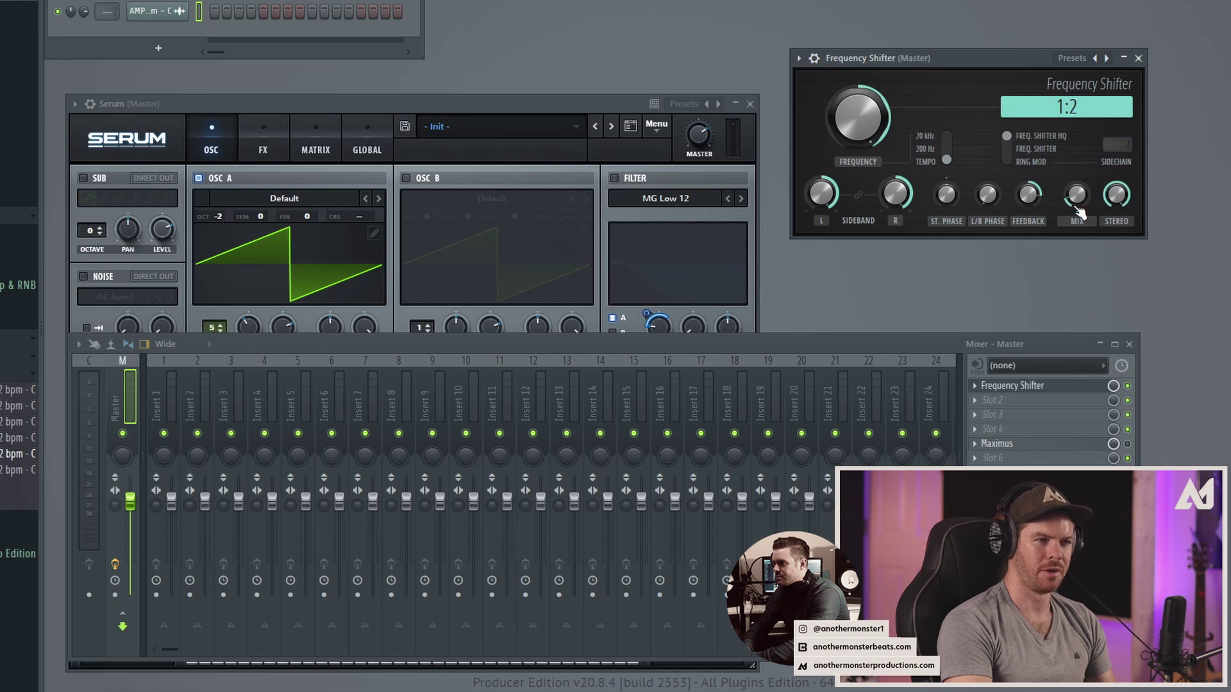
mouse_move(857, 117)
left_mouse_down()
mouse_move(857, 154)
mouse_move(857, 123)
left_mouse_up()
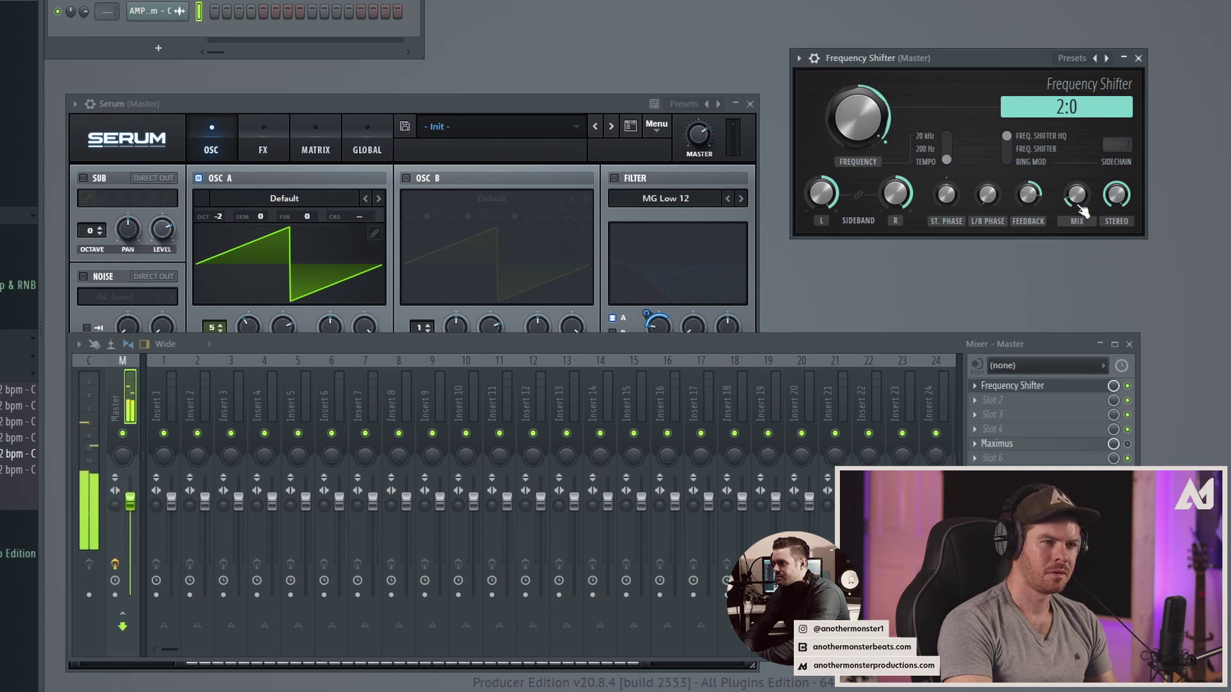
left_click_drag(1080, 201, 1028, 189)
left_click_drag(864, 111, 864, 120)
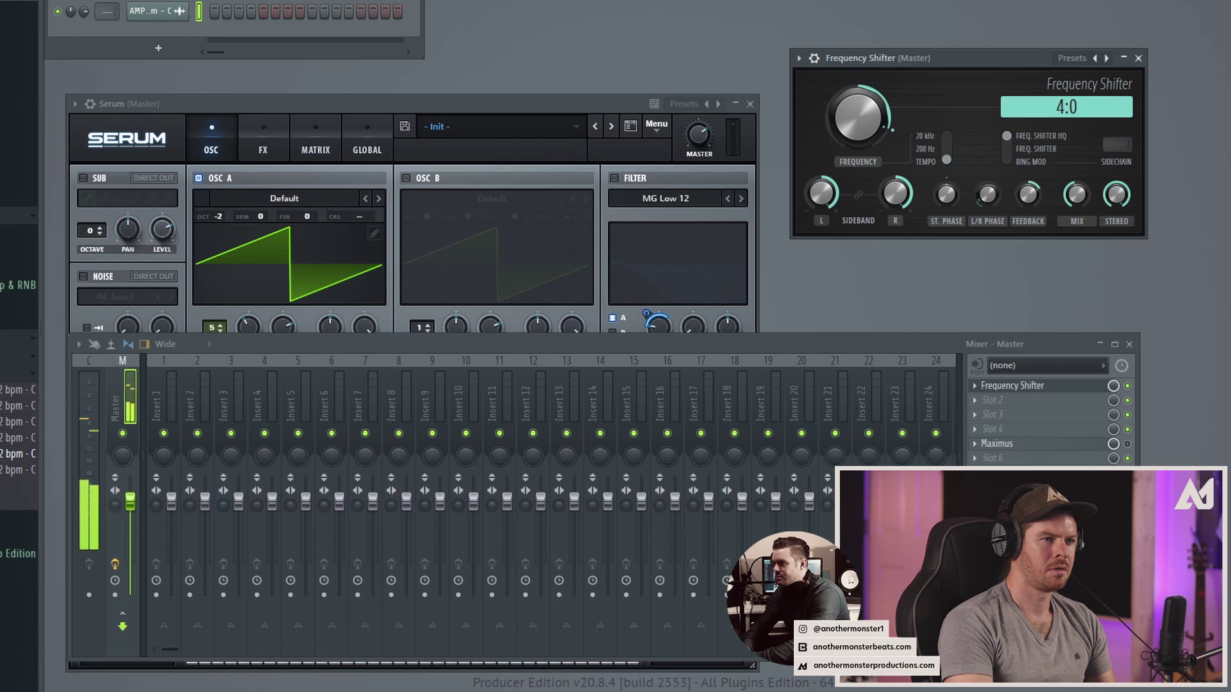
Switch the frequency range to 200 Hz and sweep the shift frequency while the loop plays
left_click(947, 150)
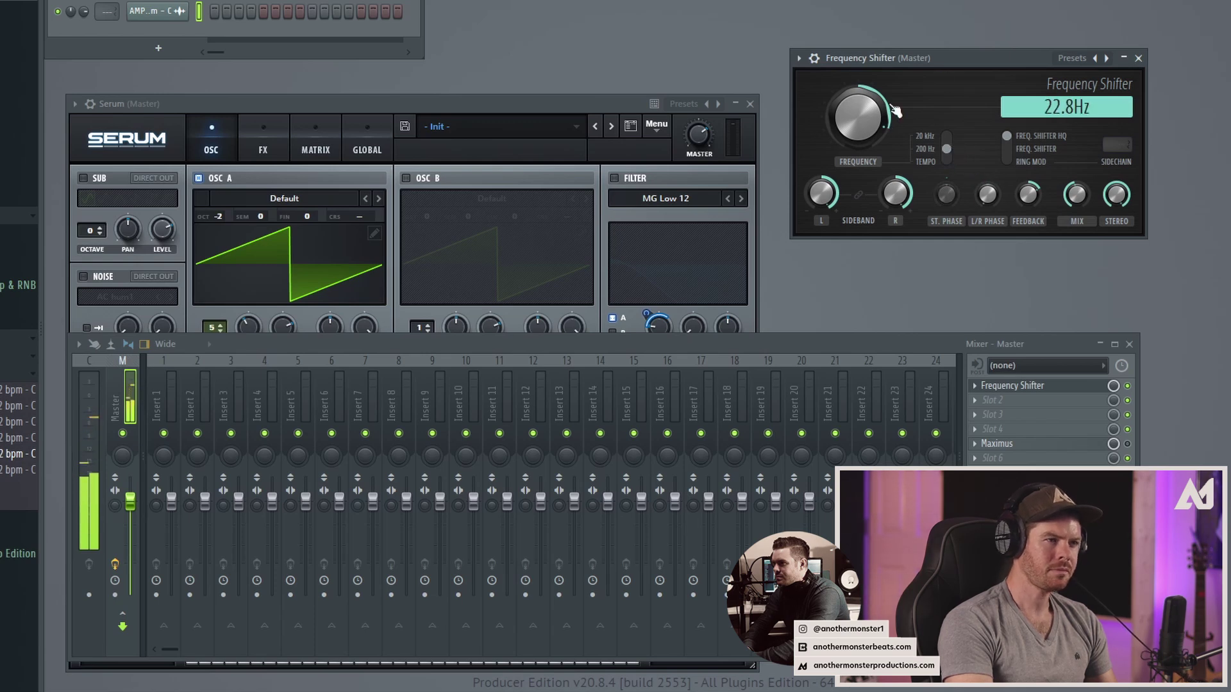
left_click_drag(895, 111, 896, 159)
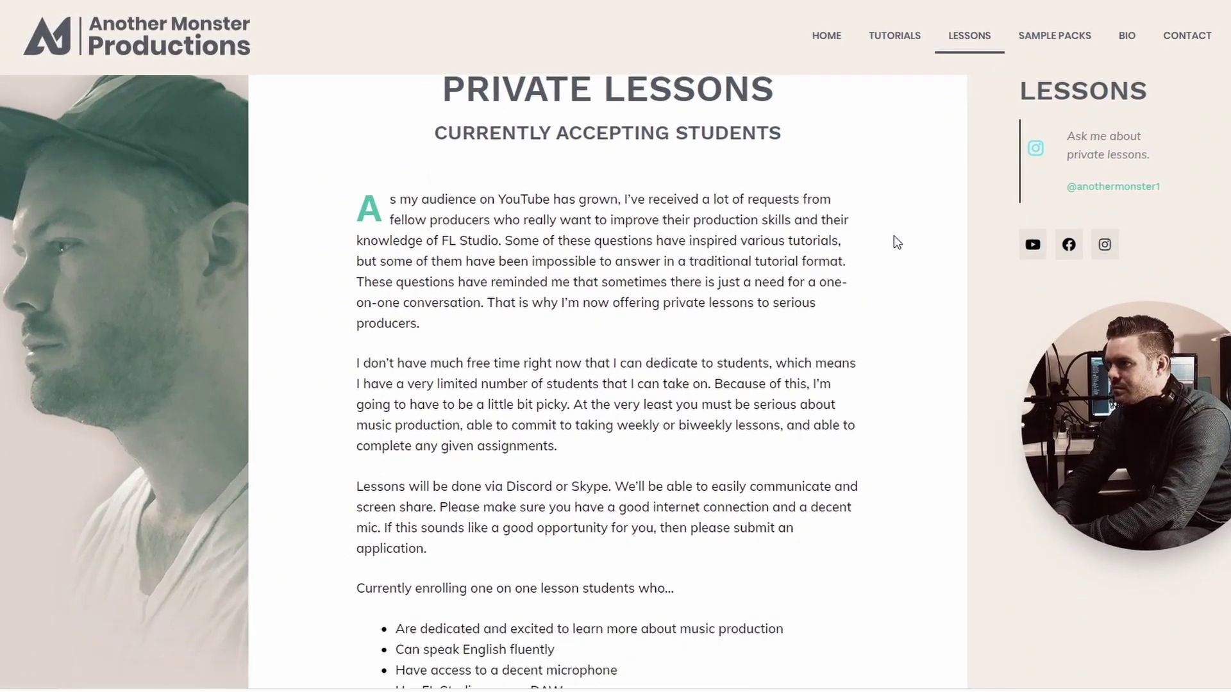
scroll(886, 257, "down", 3)
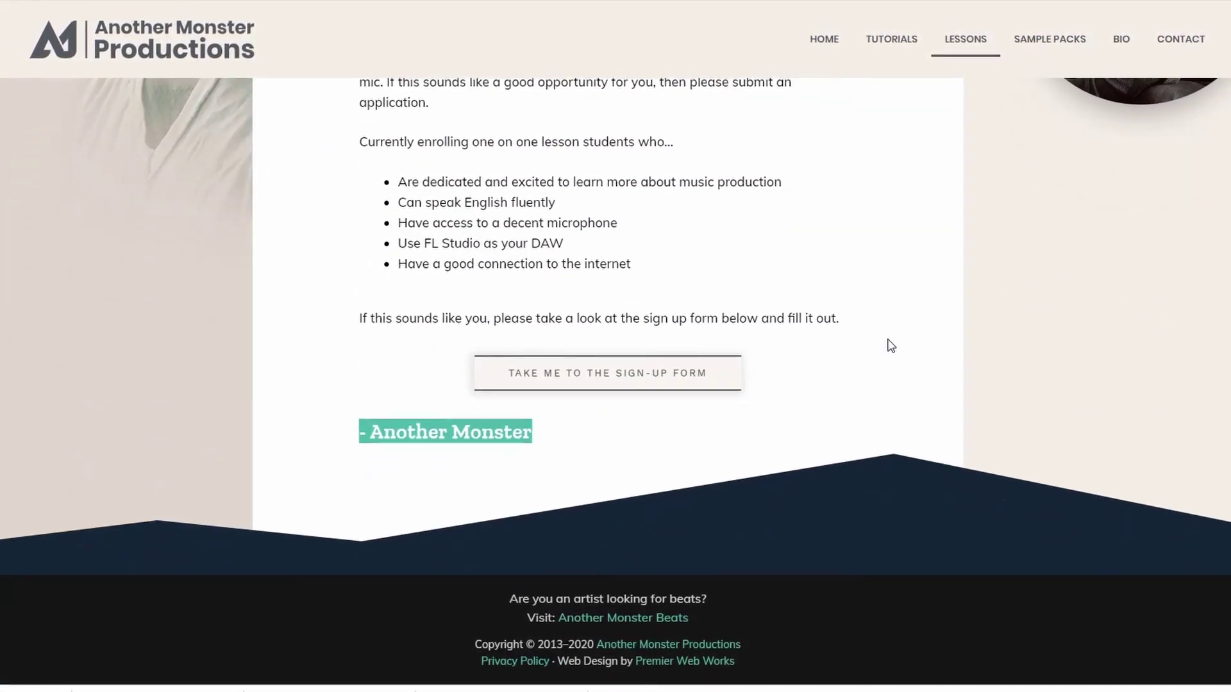